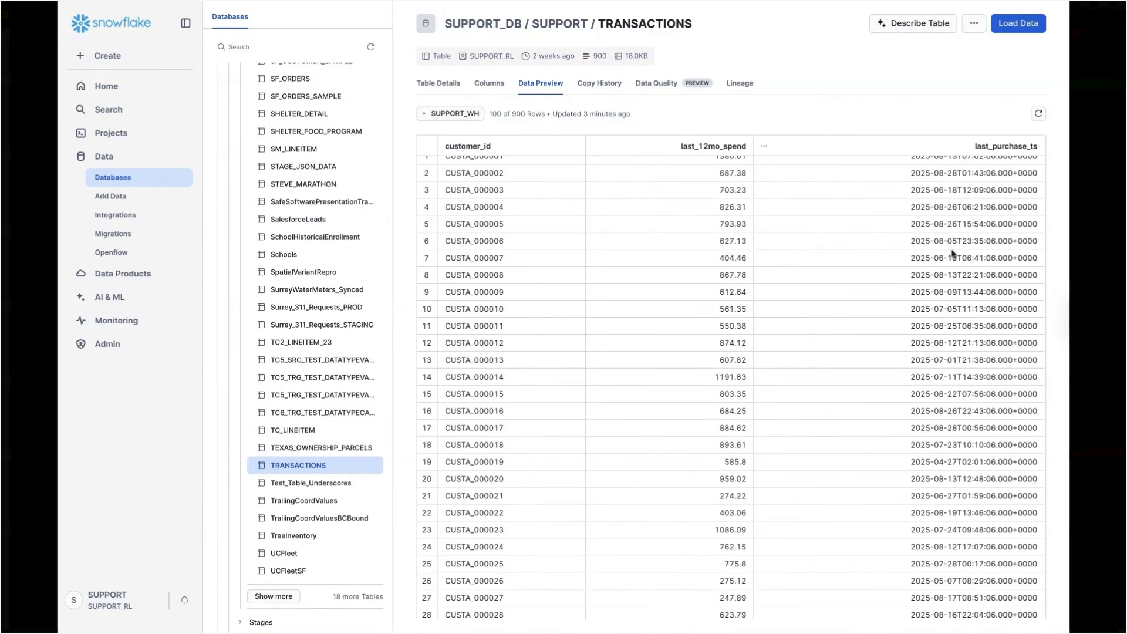
Switch to FME Workbench and preview the STORE_LOCATIONS data, enlarging the map view and highlighting Store_B on it.
key("ctrl+Up")
left_click(585, 40)
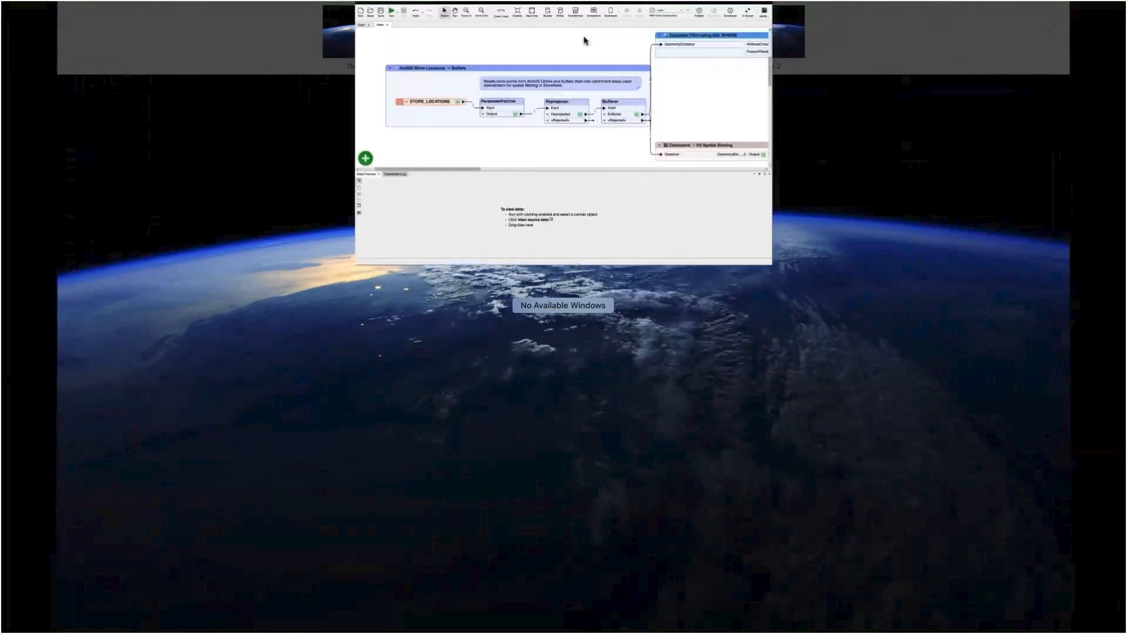
left_click(306, 237)
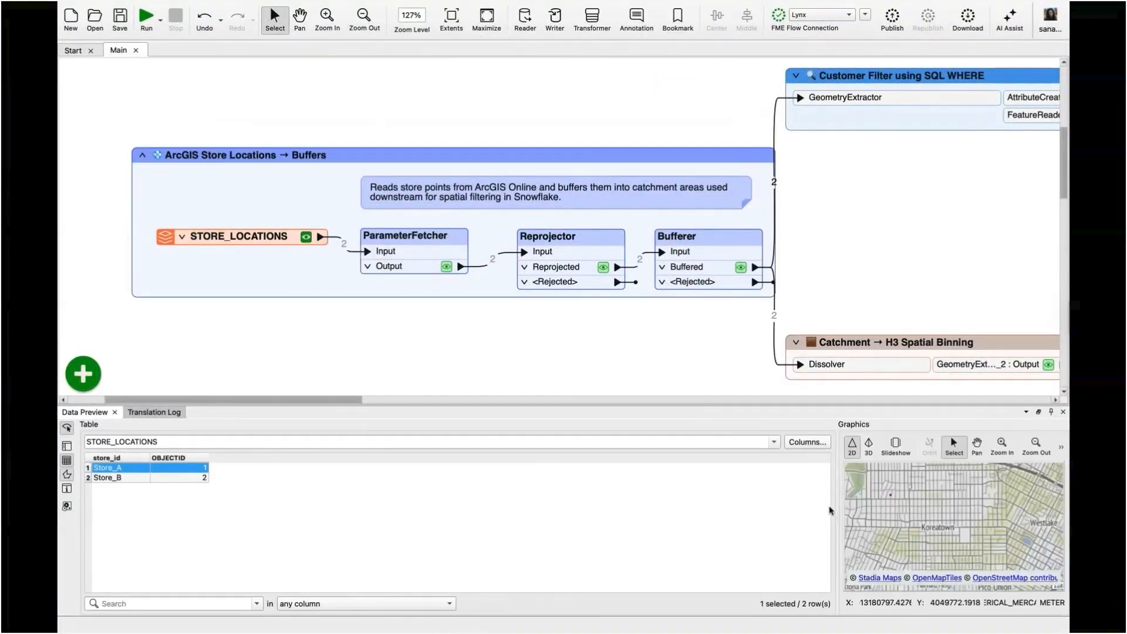
left_click_drag(832, 510, 434, 522)
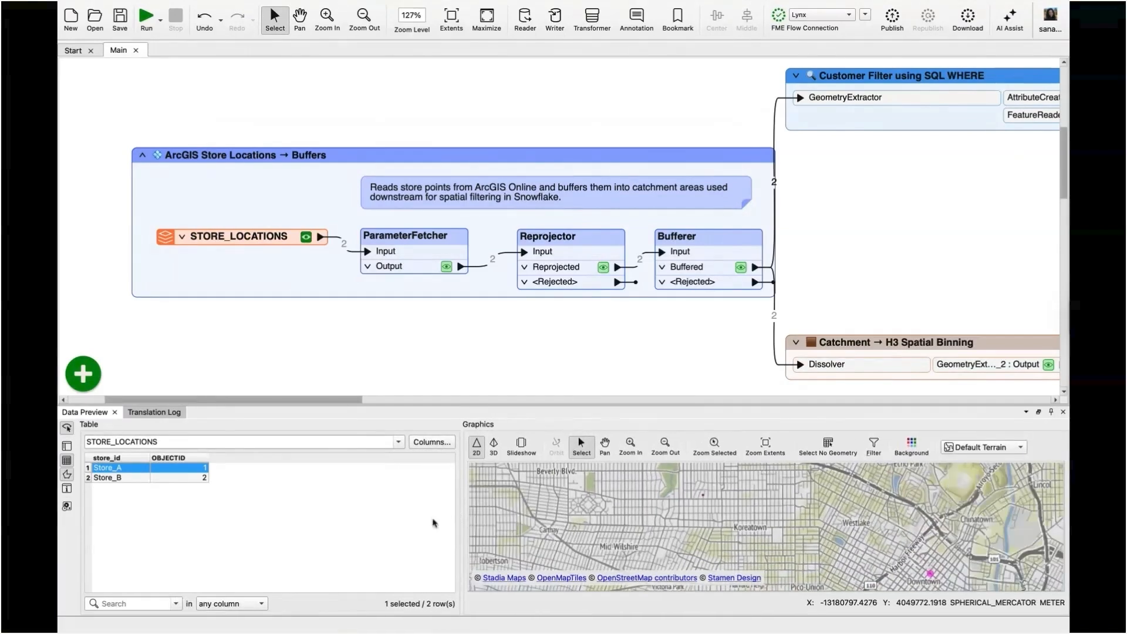
left_click(148, 478)
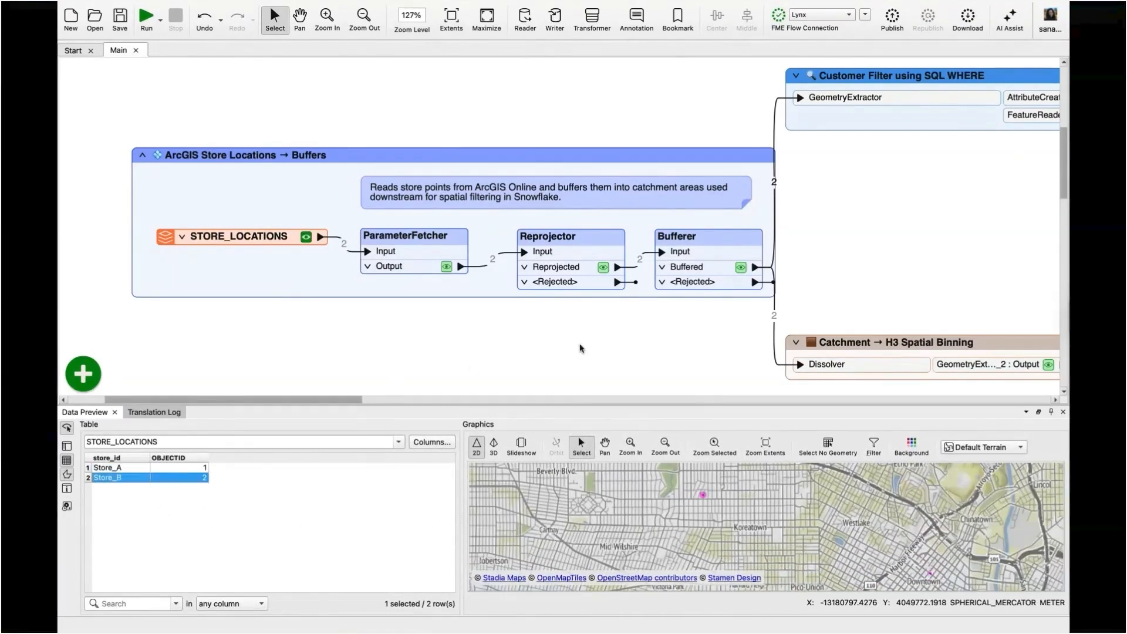
Preview the Bufferer's Buffered output and highlight the Store_B catchment on the map.
scroll(580, 349, "right", 3)
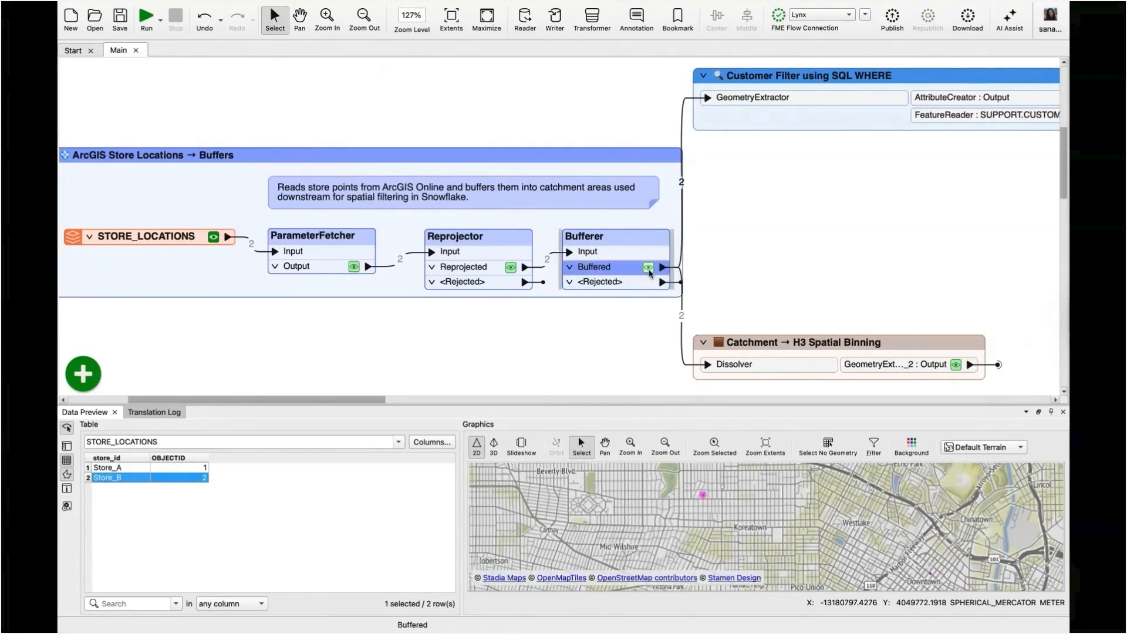
left_click(649, 268)
scroll(637, 323, "right", 8)
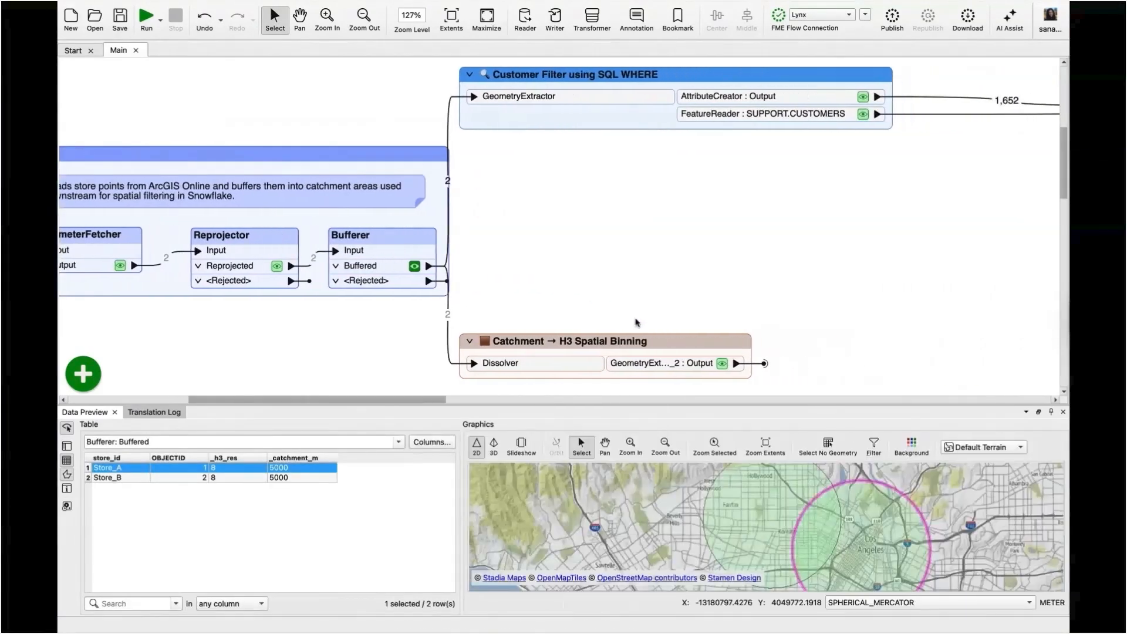
left_click(283, 479)
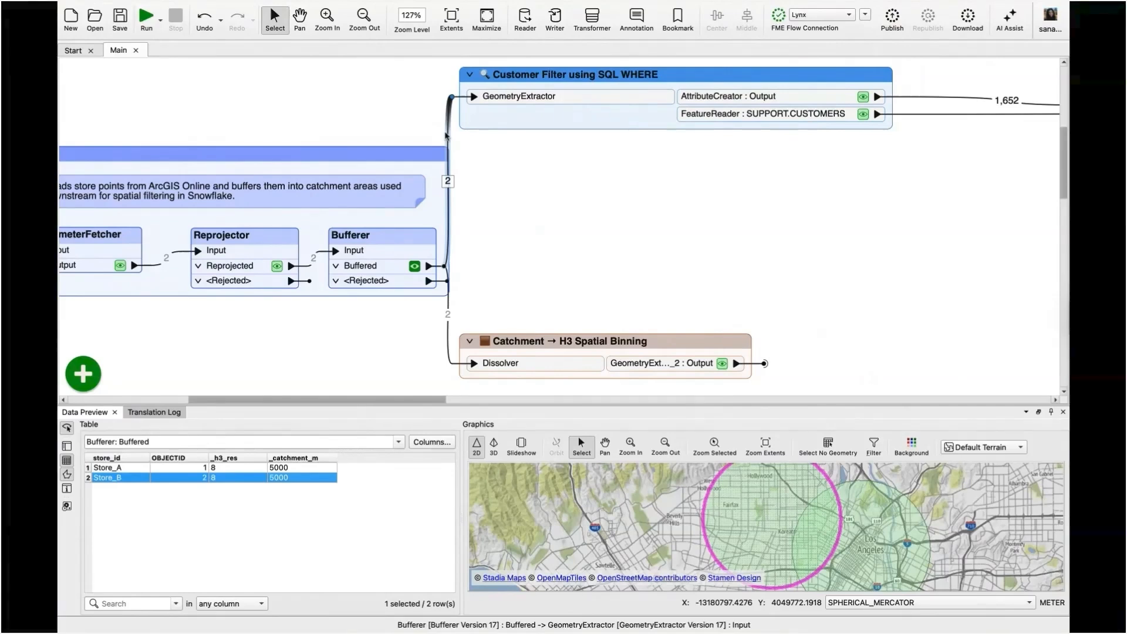
Expand the Customer Filter using SQL WHERE bookmark and check the format and feature types to read in the FeatureReader's parameters.
left_click(470, 75)
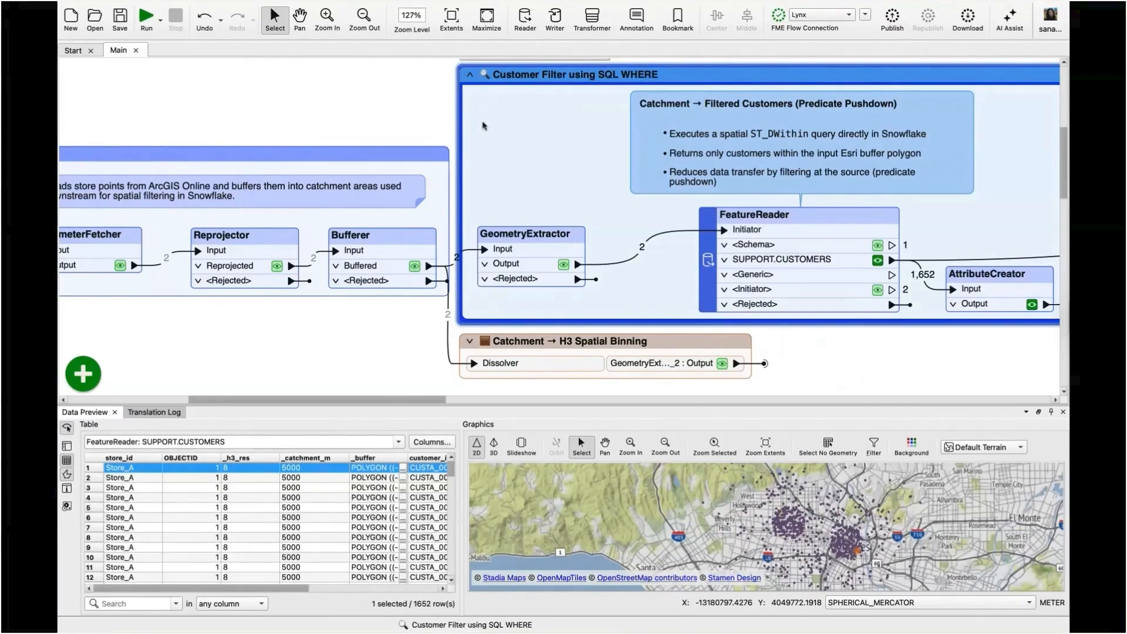
scroll(485, 125, "right", 5)
double_click(587, 220)
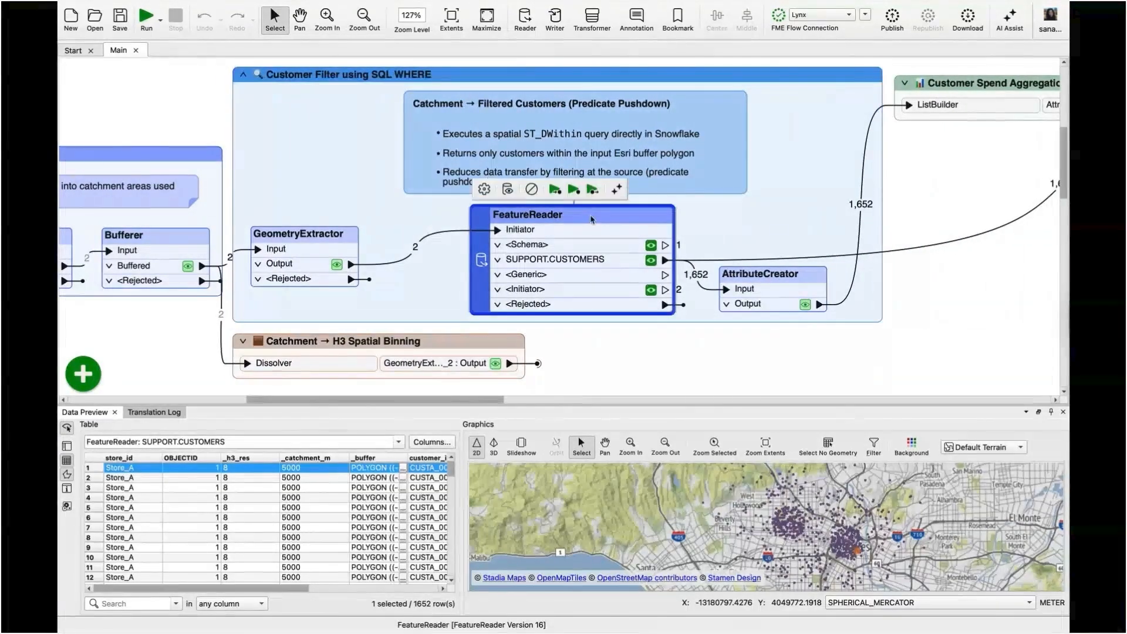
double_click(494, 97)
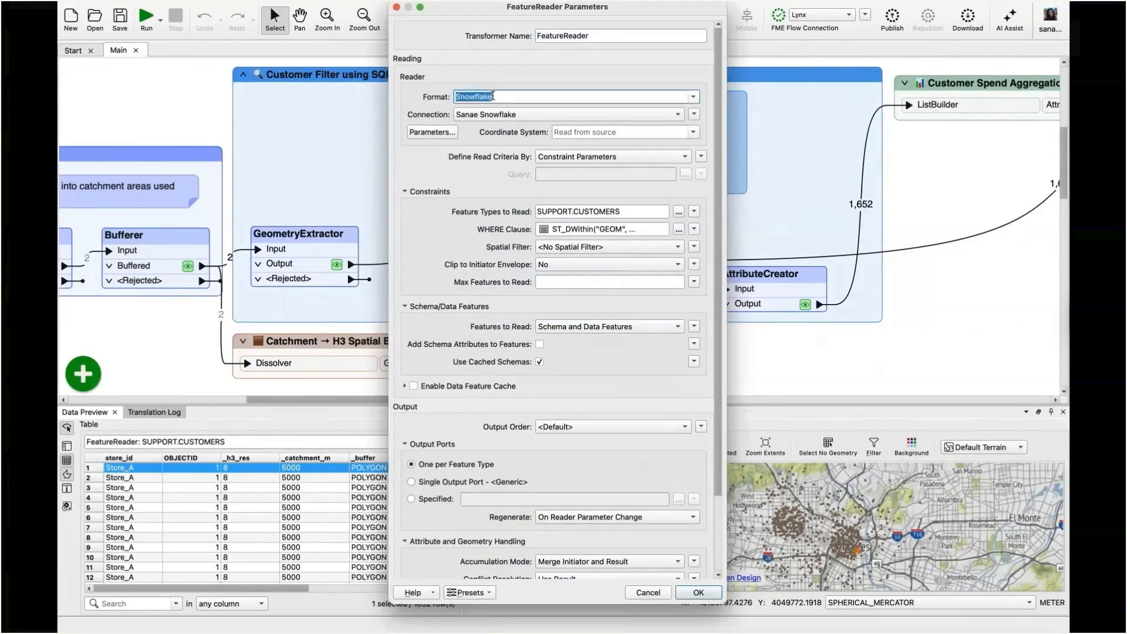
left_click(646, 212)
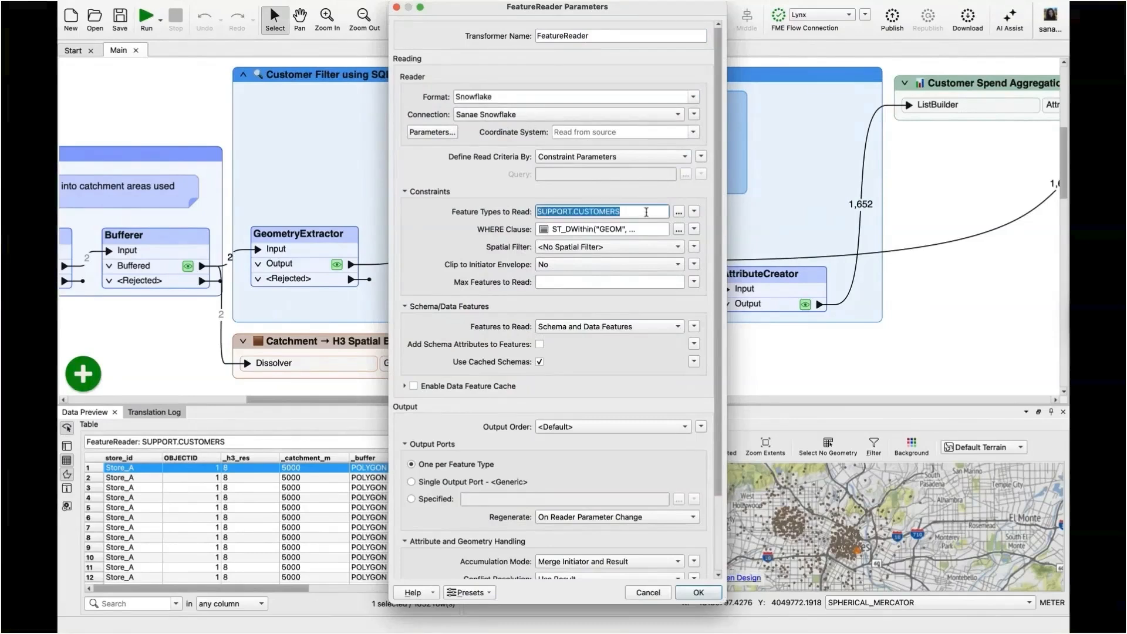
Review the FeatureReader's WHERE clause and close its parameters.
left_click(679, 230)
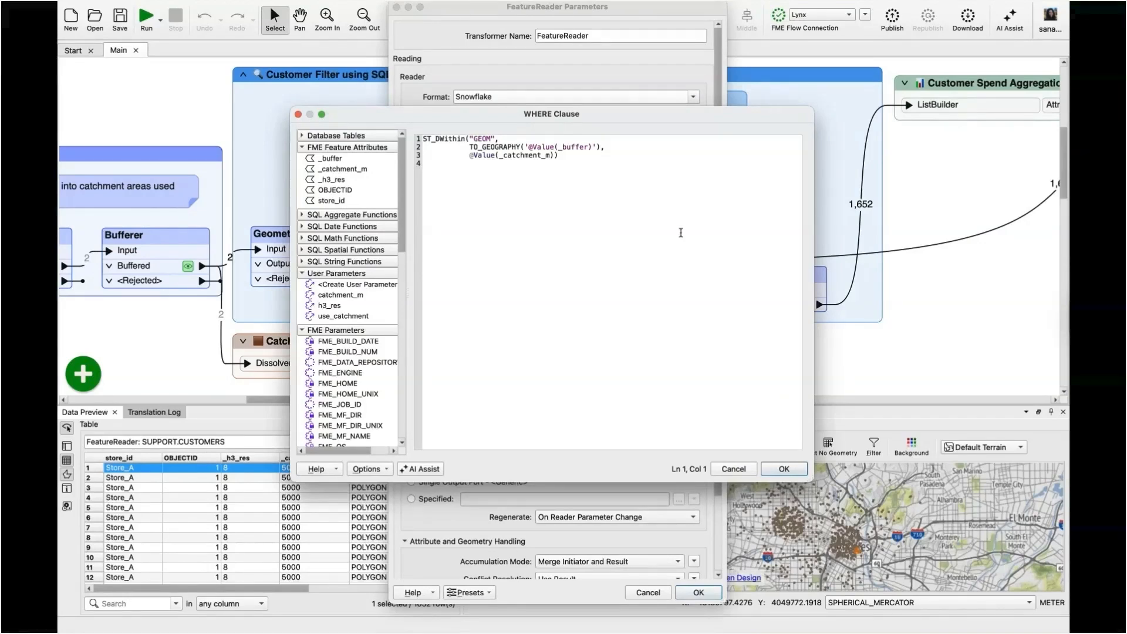
left_click(681, 232)
left_click(791, 470)
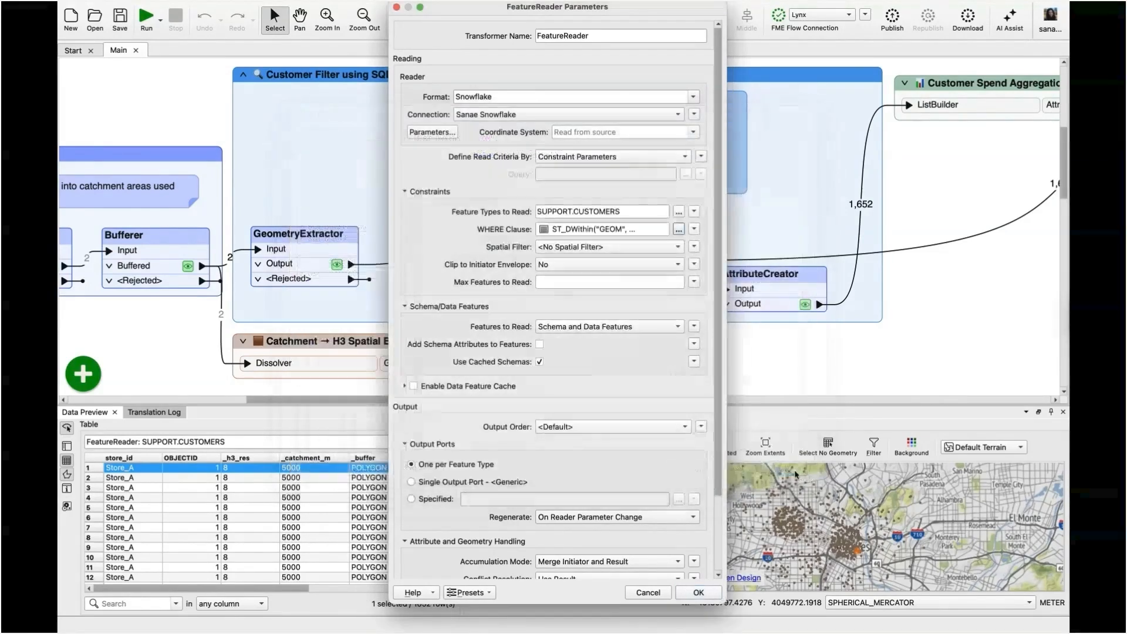
left_click(706, 596)
Expand the Customer Spend Aggregation bookmark to show its transformers.
scroll(746, 278, "right", 5)
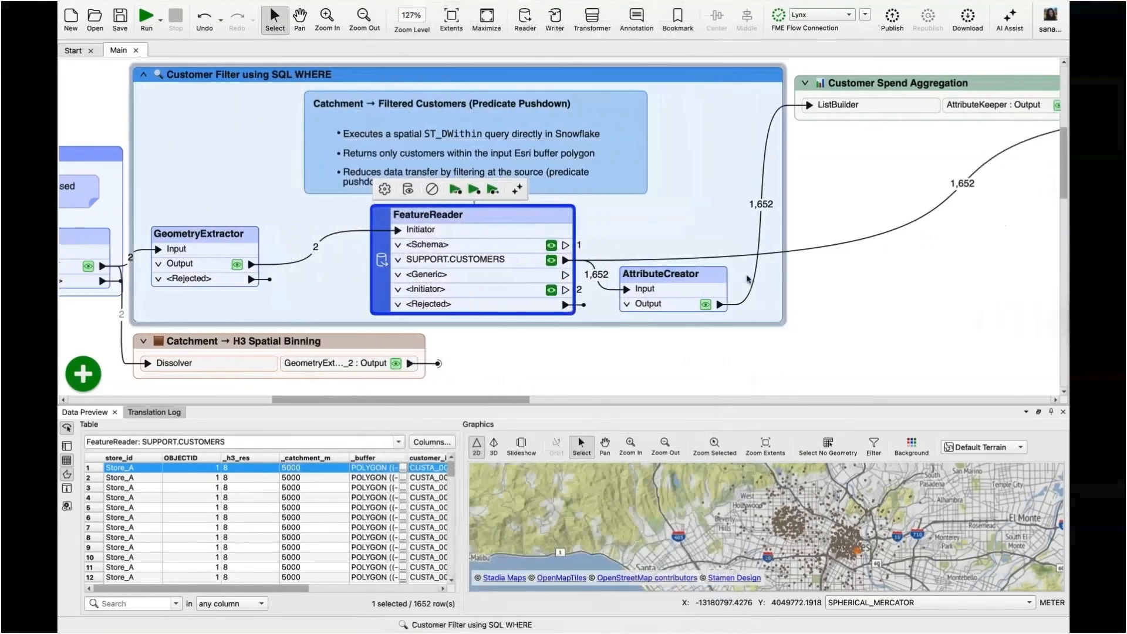
scroll(747, 278, "right", 3)
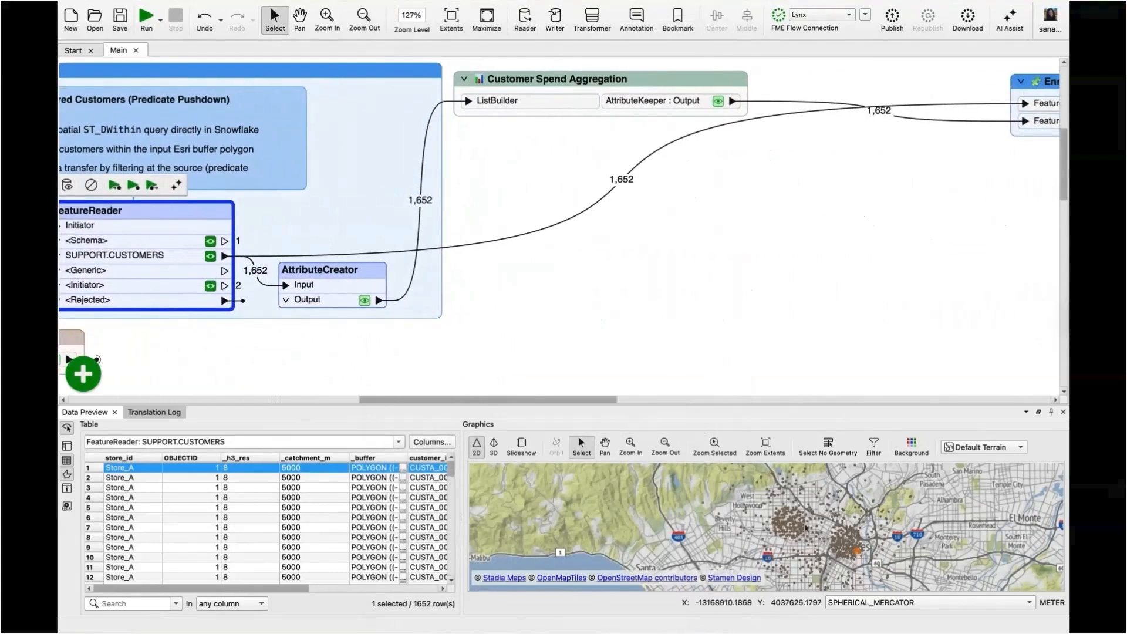
left_click(750, 528)
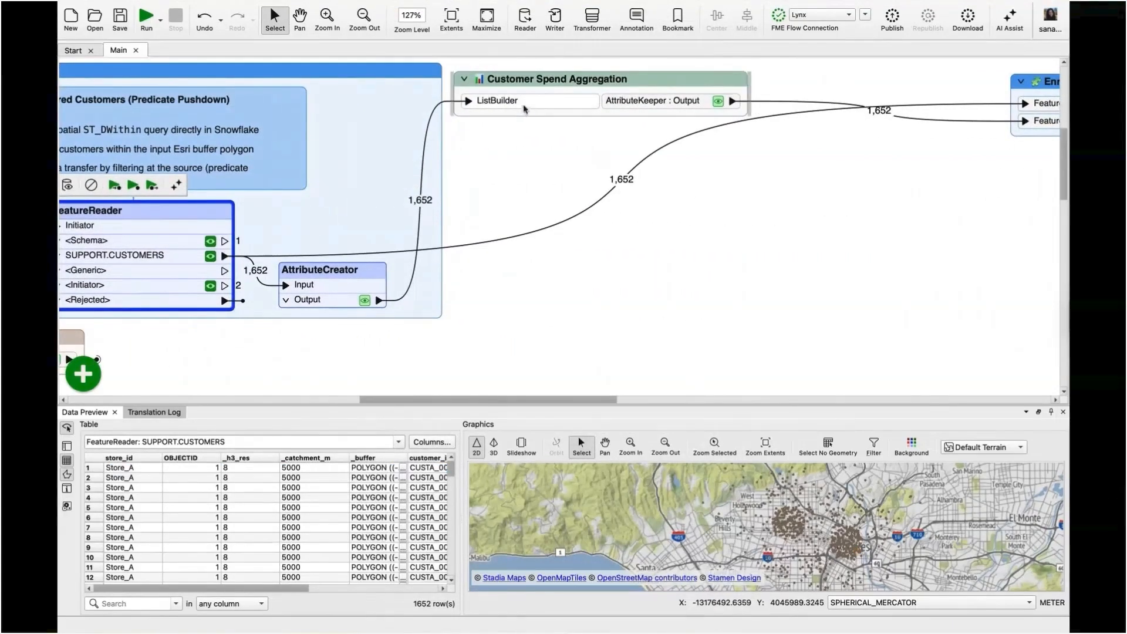
left_click(463, 79)
scroll(753, 191, "right", 6)
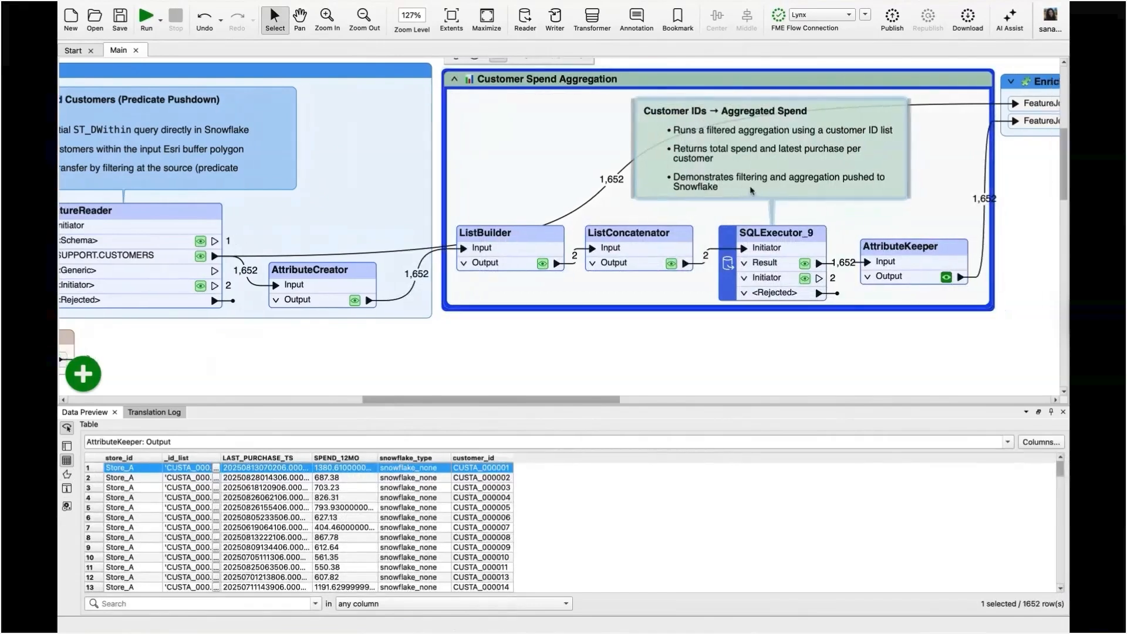
Review the SQL statement in SQLExecutor_9's parameters and close the transformer's settings.
scroll(753, 190, "left", 1)
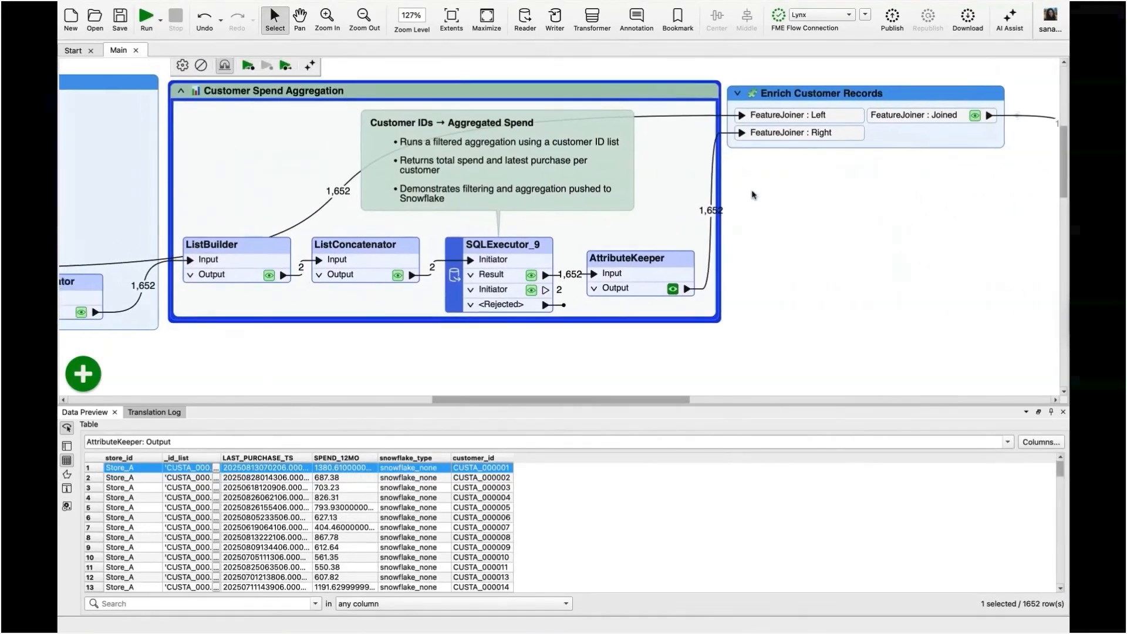
double_click(528, 252)
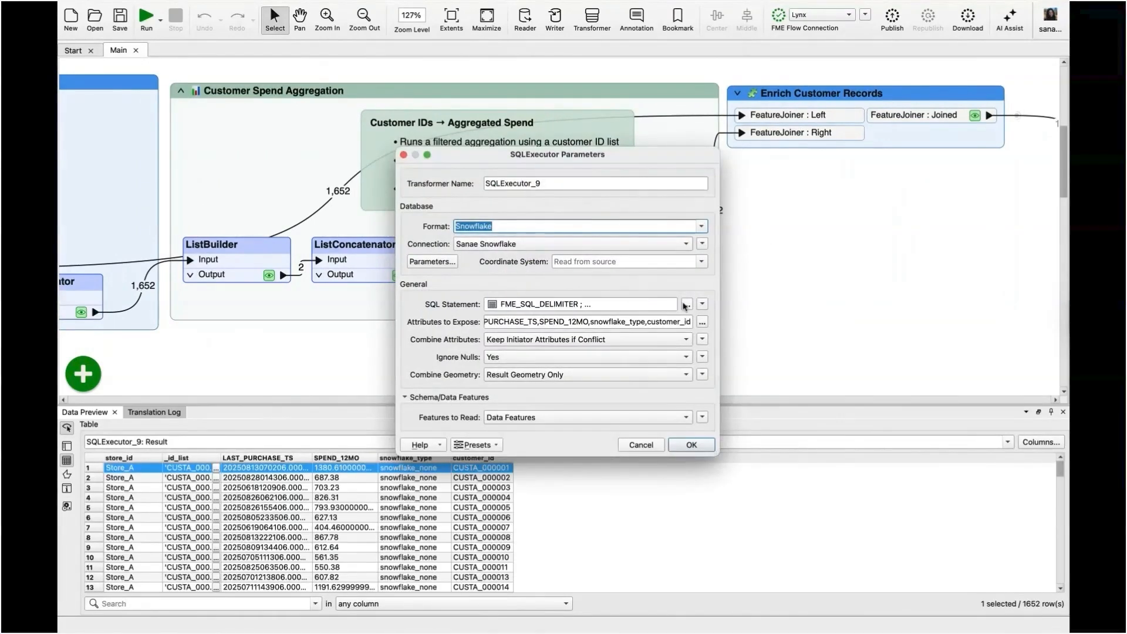
left_click(686, 304)
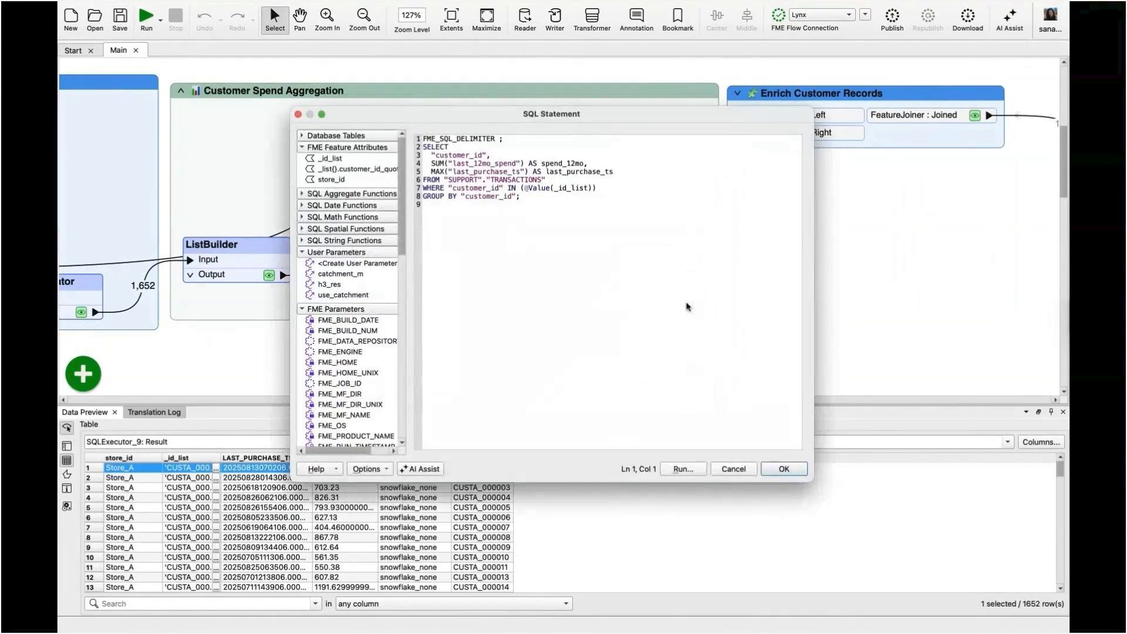
key("super+a")
left_click(599, 233)
left_click(791, 469)
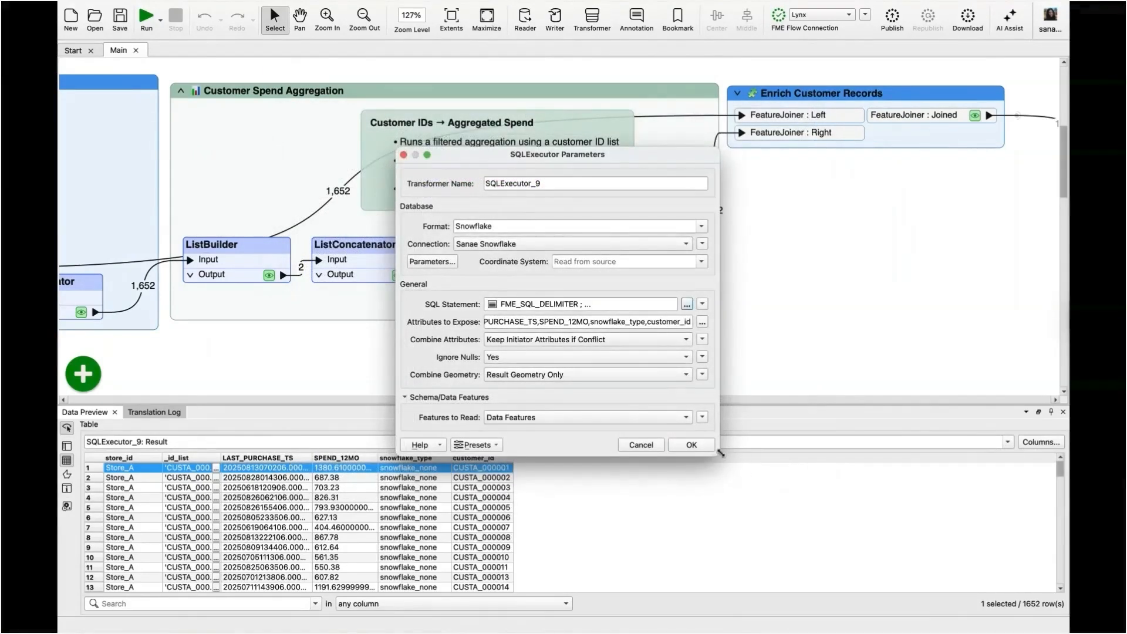
left_click(693, 446)
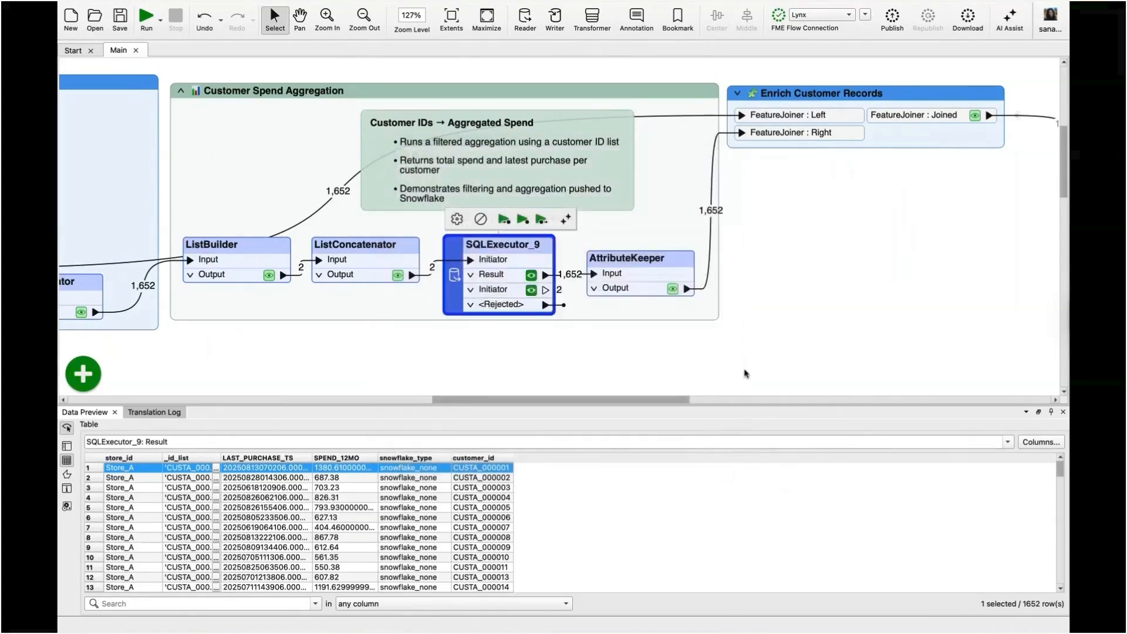
Expand the Enrich Customer Records bookmark and examine the joined customer and spend attributes in the FeatureJoiner's Joined output.
scroll(745, 373, "right", 6)
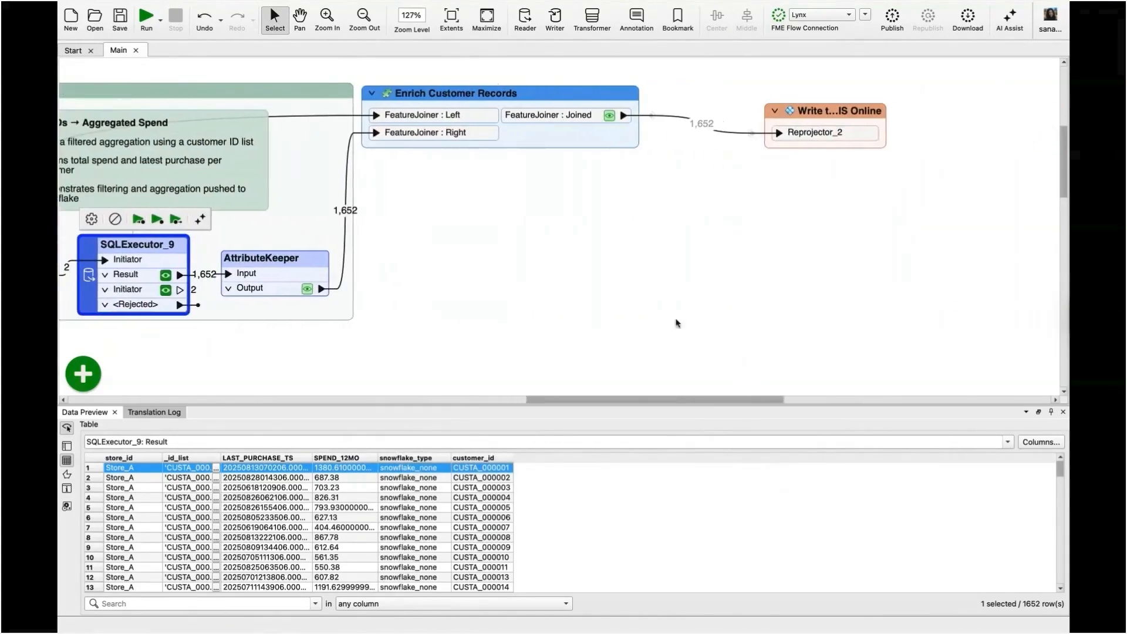
left_click(373, 93)
left_click(558, 284)
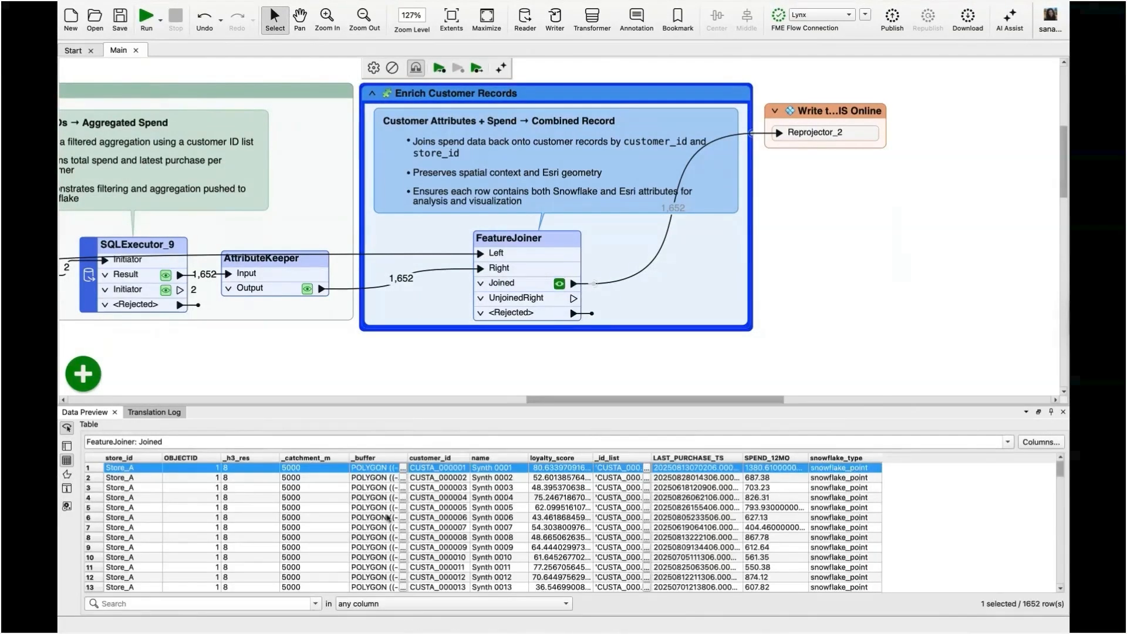
scroll(369, 518, "right", 10)
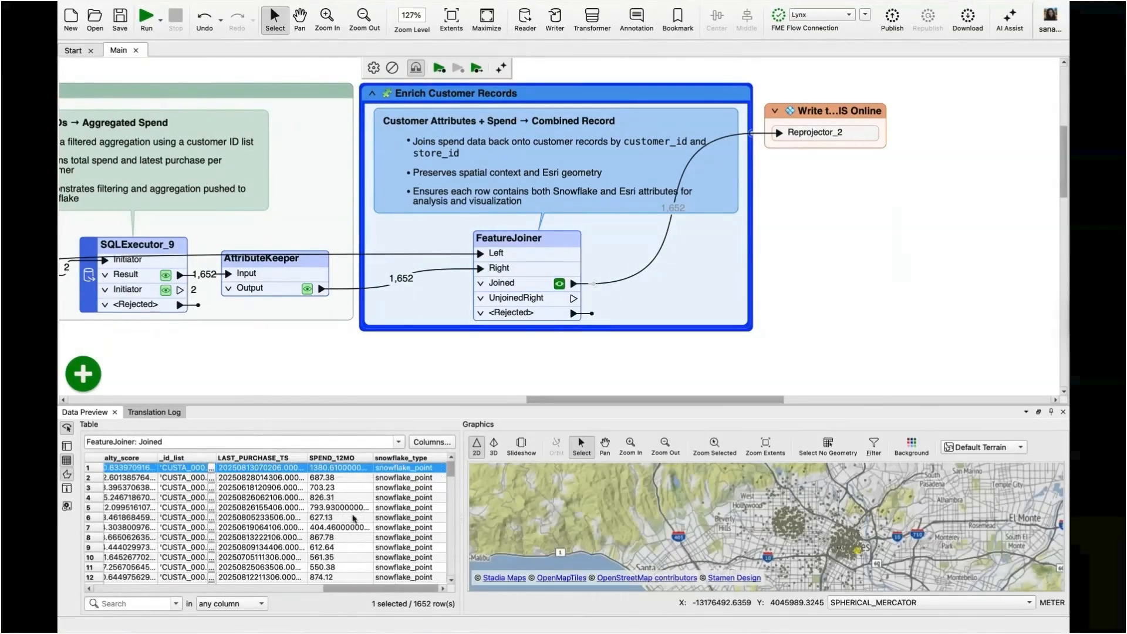
scroll(360, 499, "down", 5)
scroll(360, 506, "left", 10)
scroll(361, 506, "up", 2)
Expand the Write to ArcGIS Online bookmark to show its transformers and the transactions writer feature type.
scroll(766, 202, "right", 5)
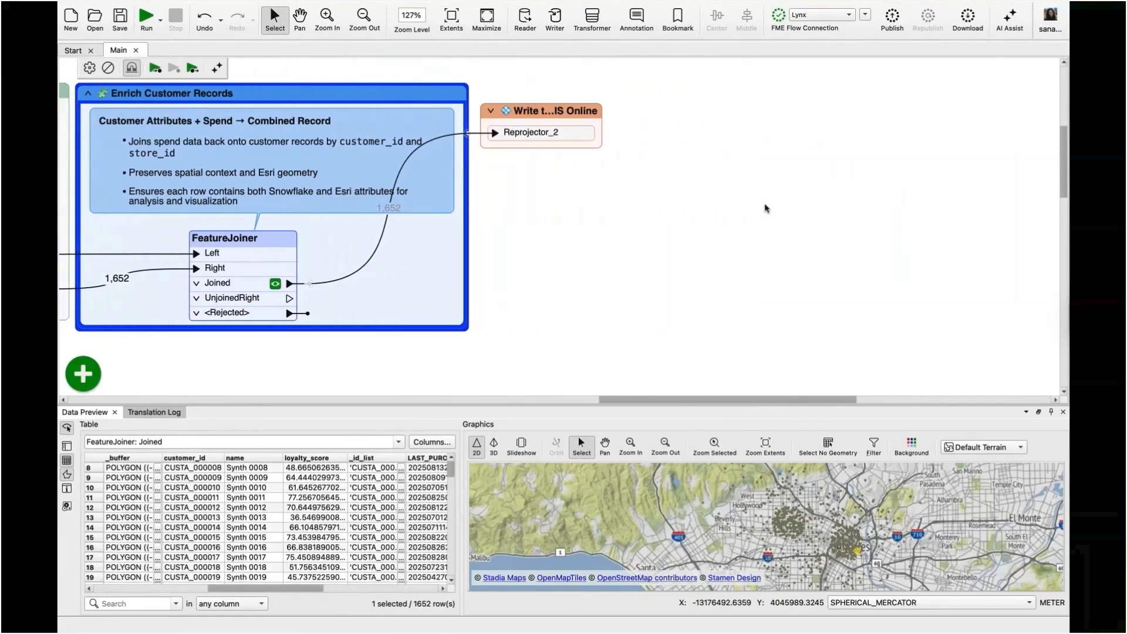
left_click(491, 111)
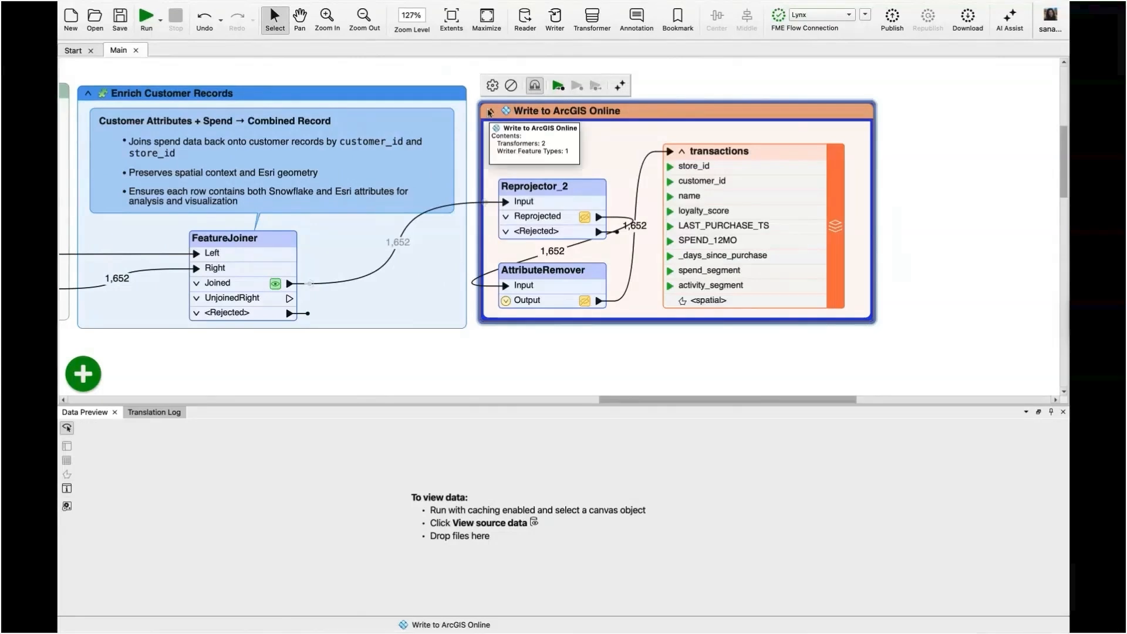
scroll(489, 111, "right", 5)
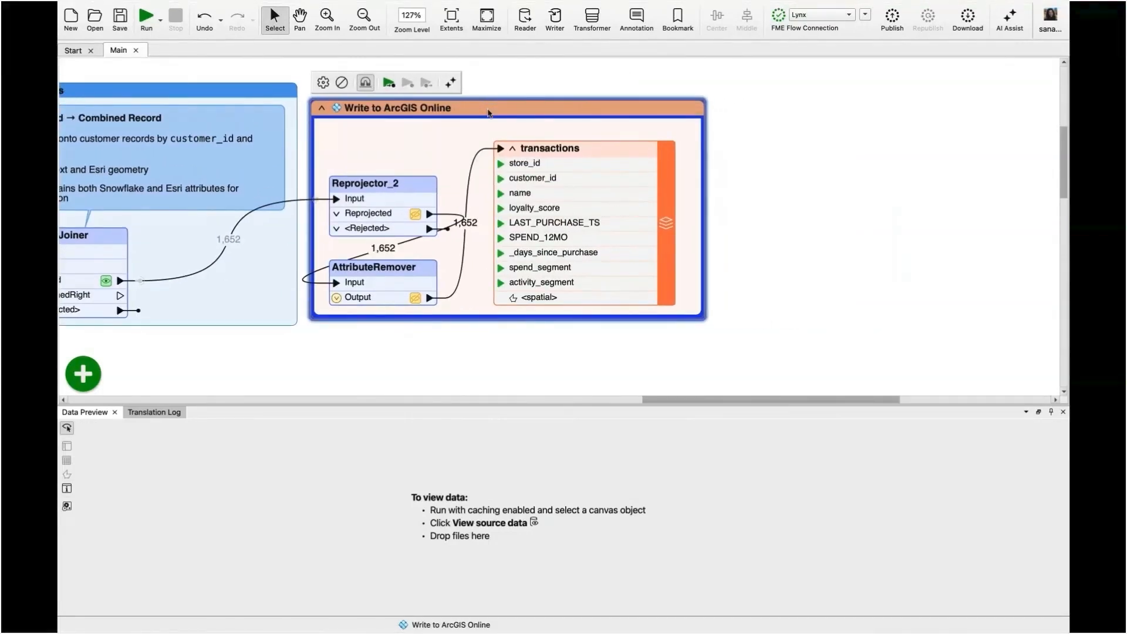
Switch to the Transactions Map in ArcGIS Online and inspect the attributes of individual Active customer points.
key("ctrl+Up")
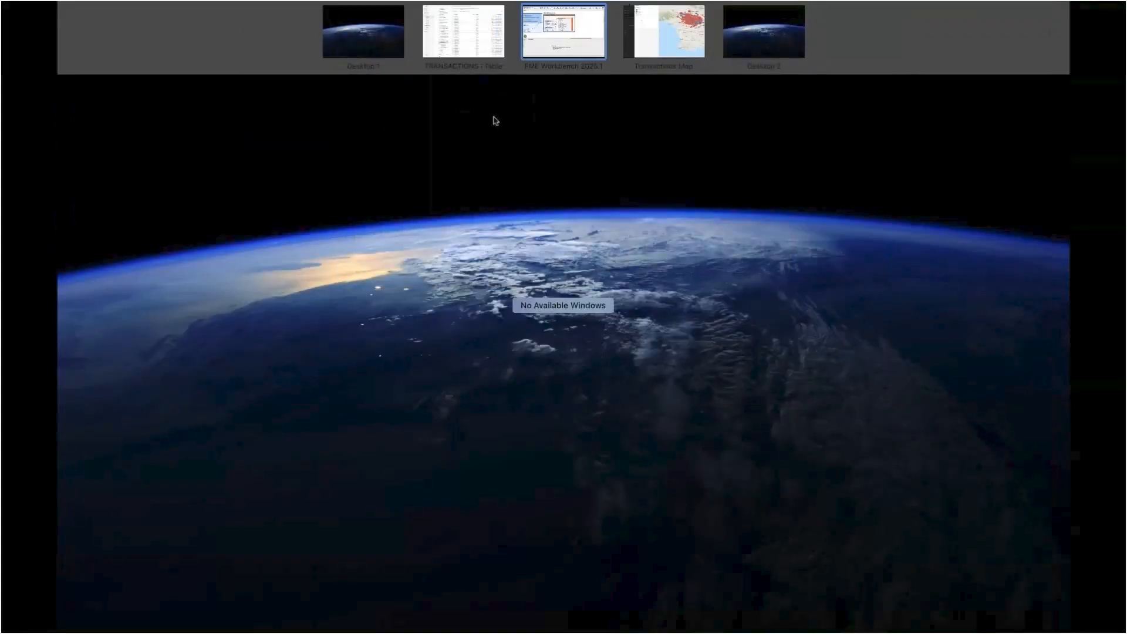
left_click(661, 32)
scroll(641, 150, "up", 2)
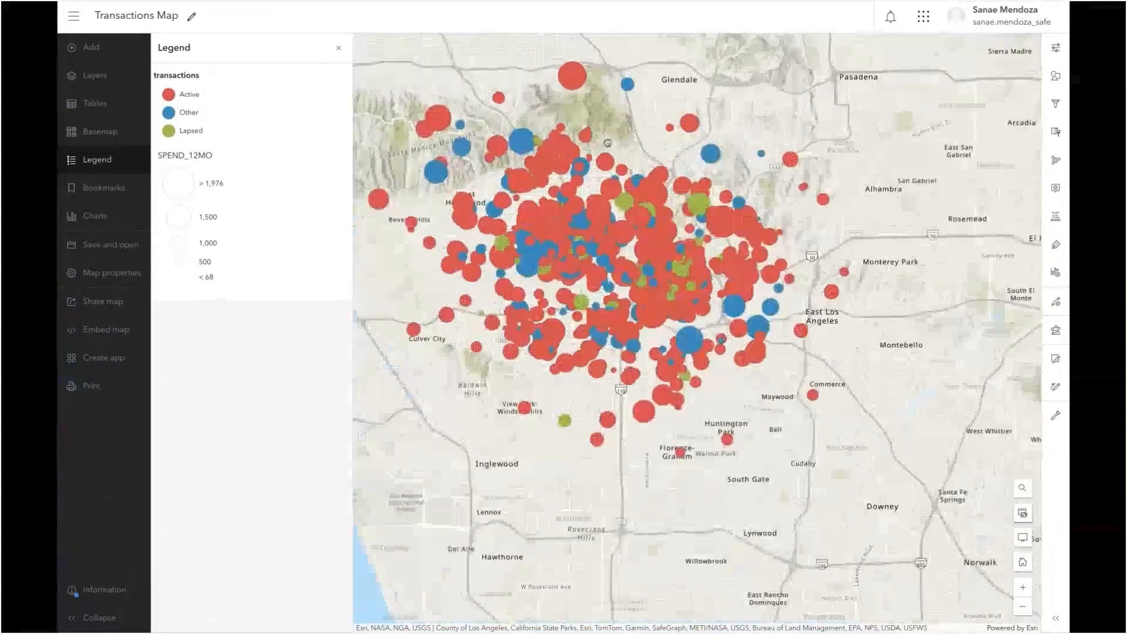
scroll(498, 67, "up", 2)
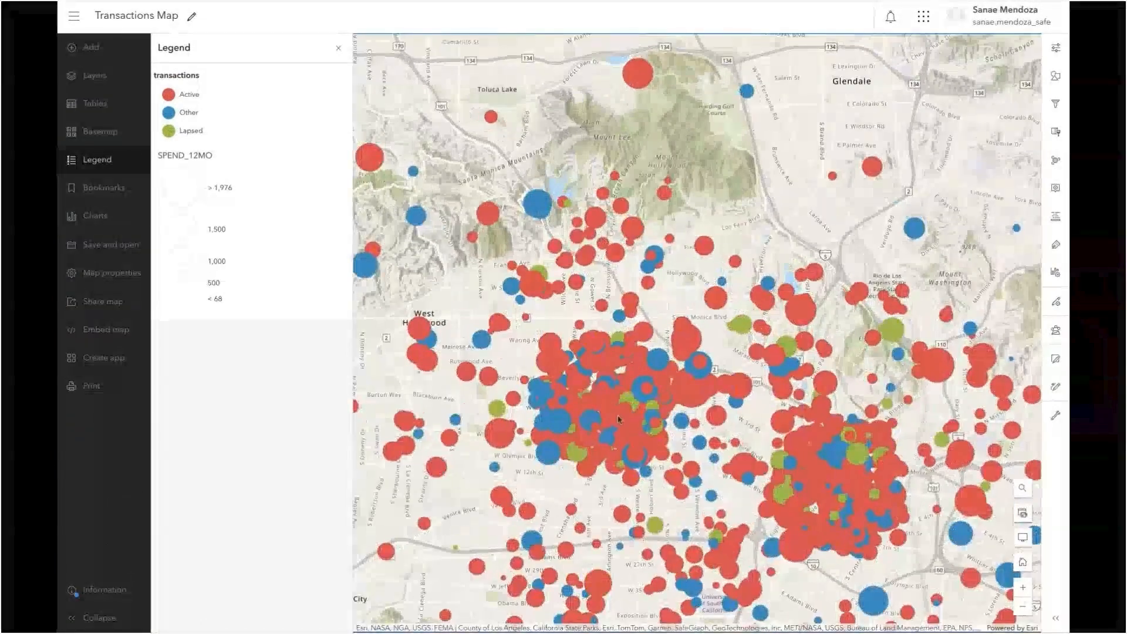
left_click(615, 415)
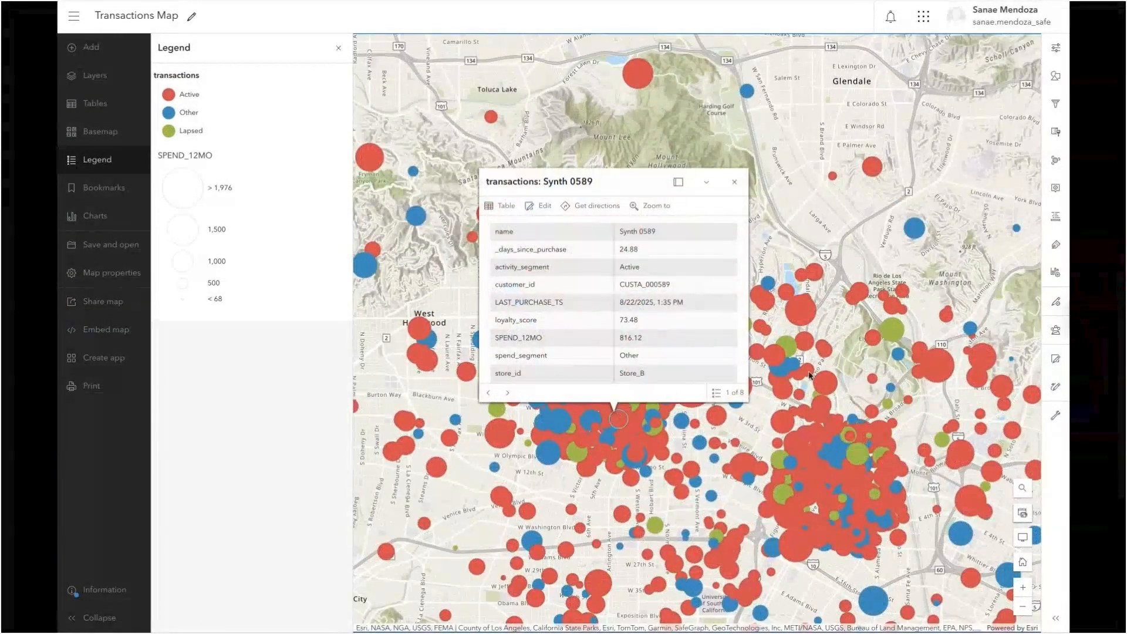
left_click(814, 277)
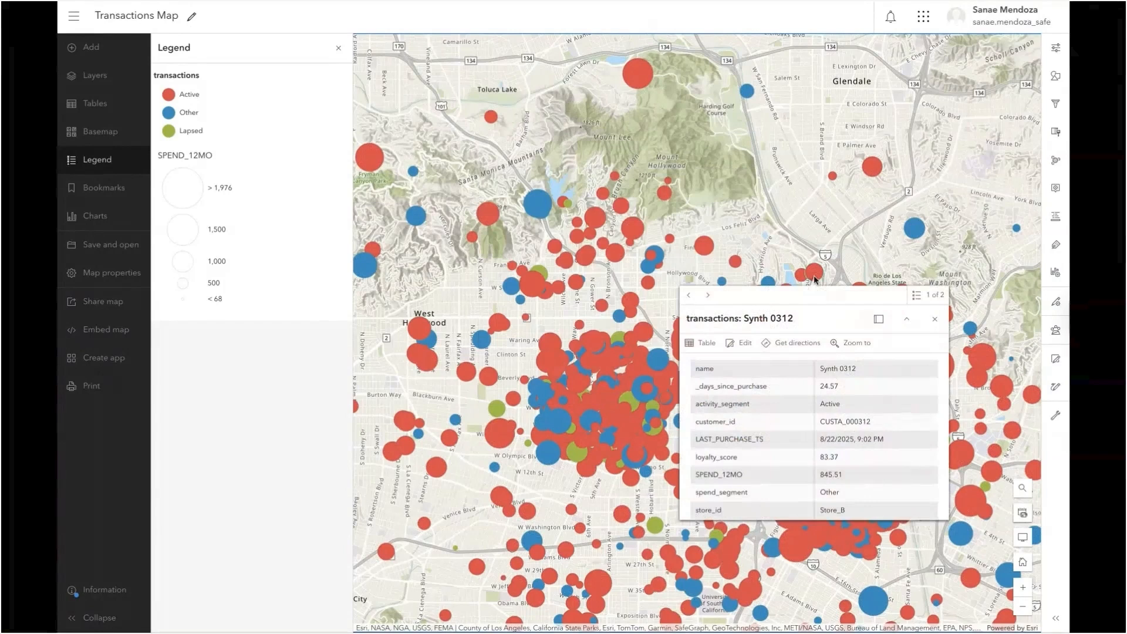
Inspect a Lapsed customer point's attributes in the western cluster and close its pop-up.
scroll(674, 423, "up", 5)
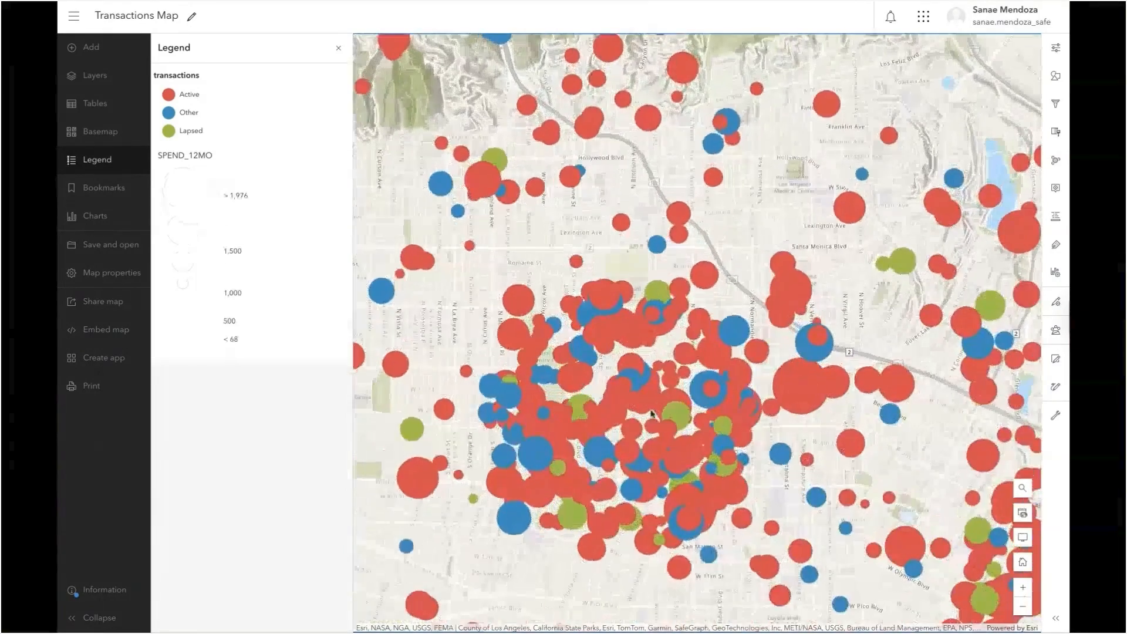
scroll(674, 423, "up", 5)
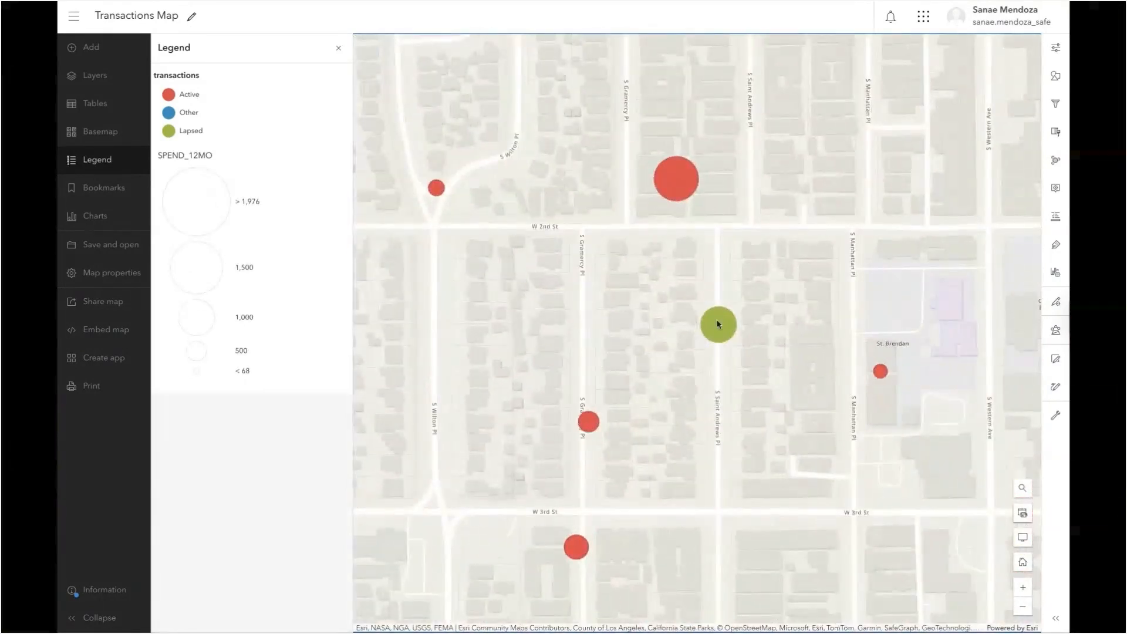
left_click(717, 324)
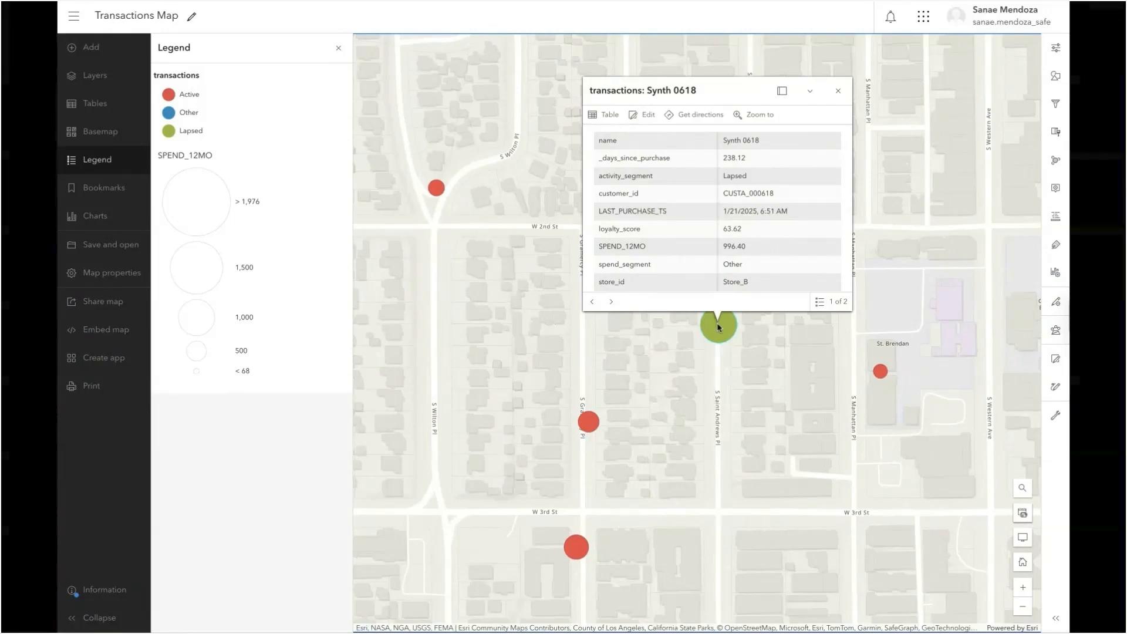
scroll(704, 389, "down", 5)
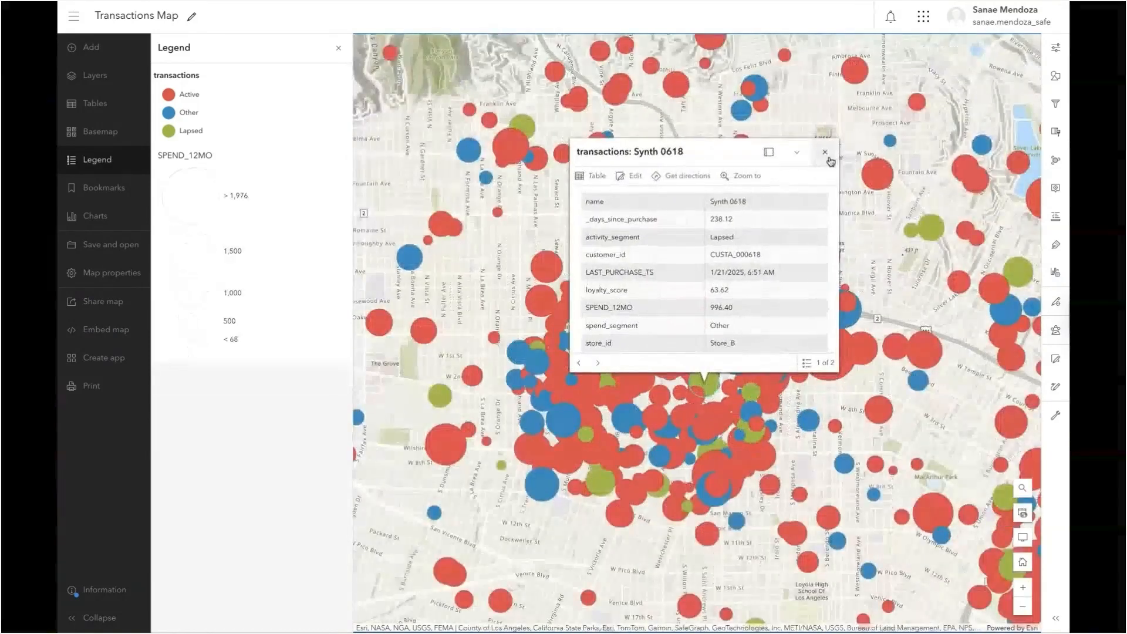
left_click(825, 152)
scroll(887, 254, "down", 2)
left_click_drag(1008, 381, 895, 380)
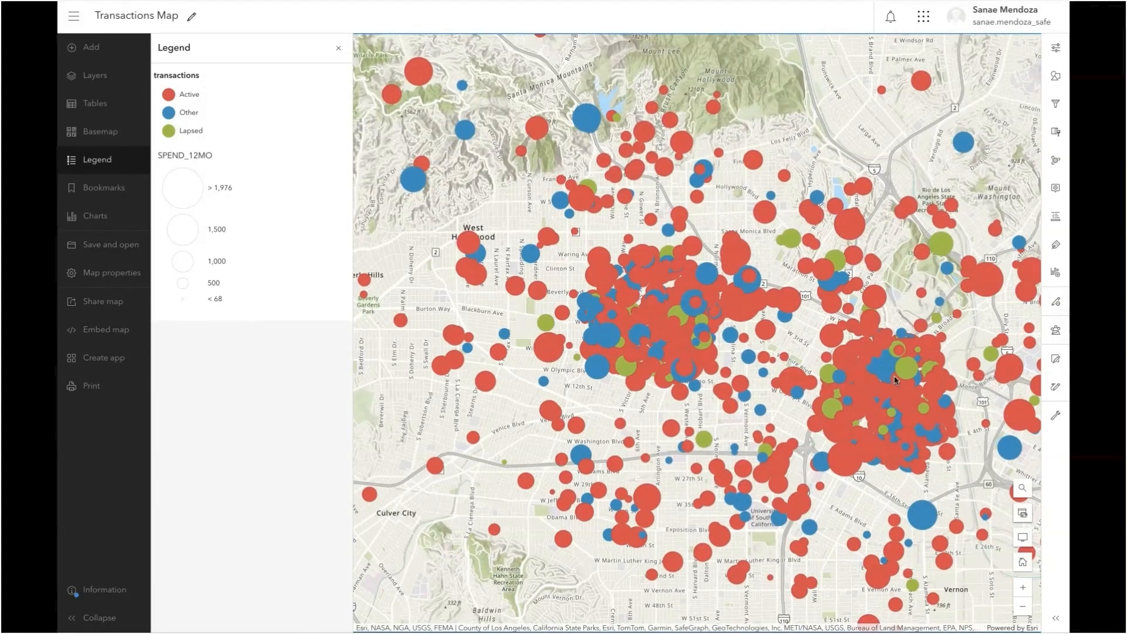
Switch back to FME Workbench and preview the Bufferer's Buffered output.
key("ctrl+Up")
left_click(541, 41)
scroll(371, 388, "left", 10)
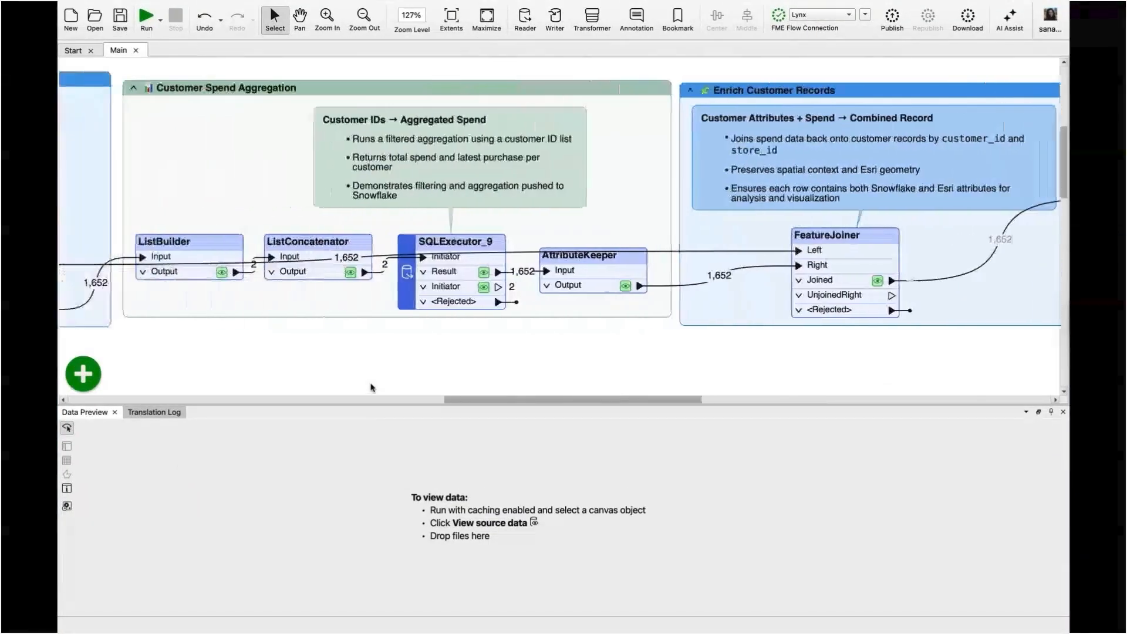
scroll(371, 388, "left", 15)
scroll(371, 387, "down", 5)
scroll(371, 387, "down", 1)
left_click(248, 115)
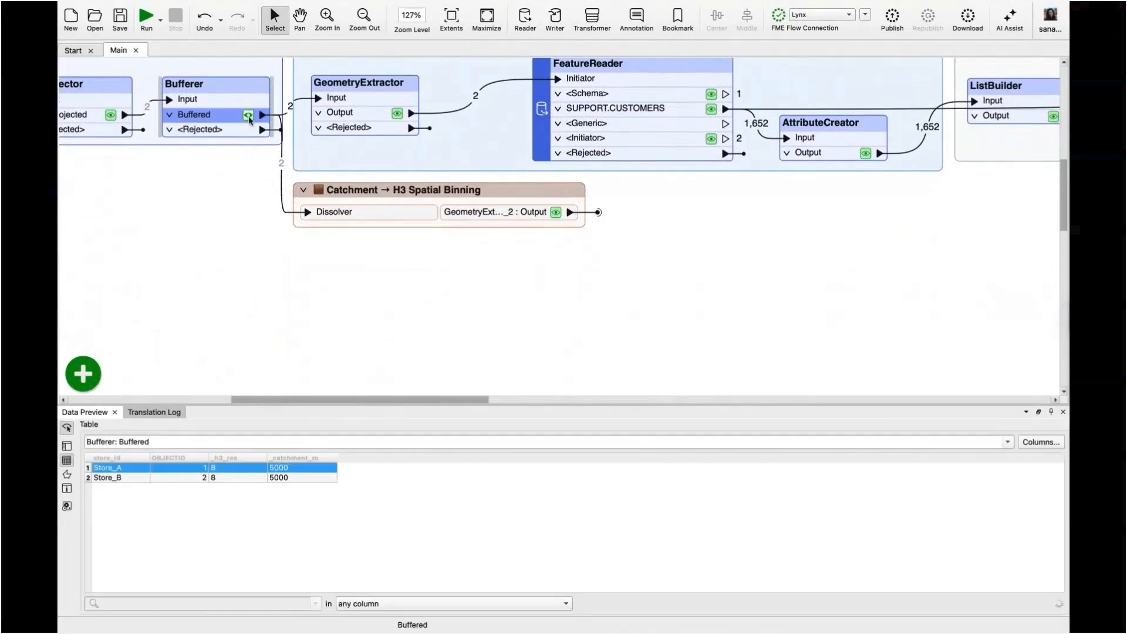
Expand the Catchment → H3 Spatial Binning bookmark to show its transformers and the transactions_h3 writer feature type.
left_click(303, 190)
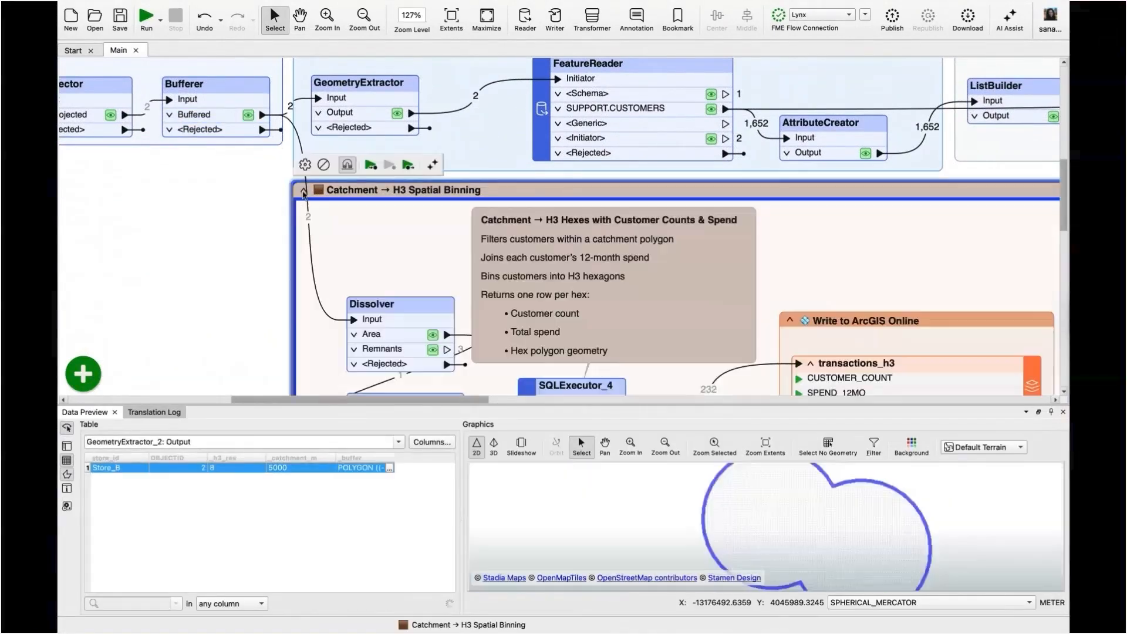
scroll(298, 247, "down", 5)
scroll(297, 246, "right", 6)
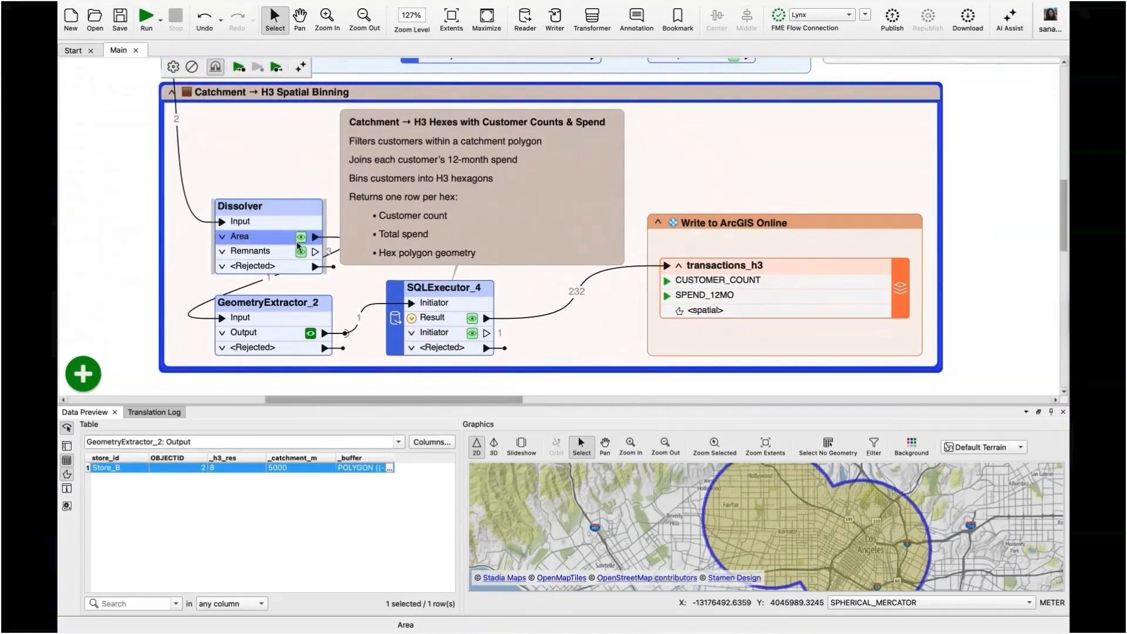
Preview the outputs of the Dissolver's Area port and GeometryExtractor_2, and review GeometryExtractor_2's parameters.
left_click(300, 237)
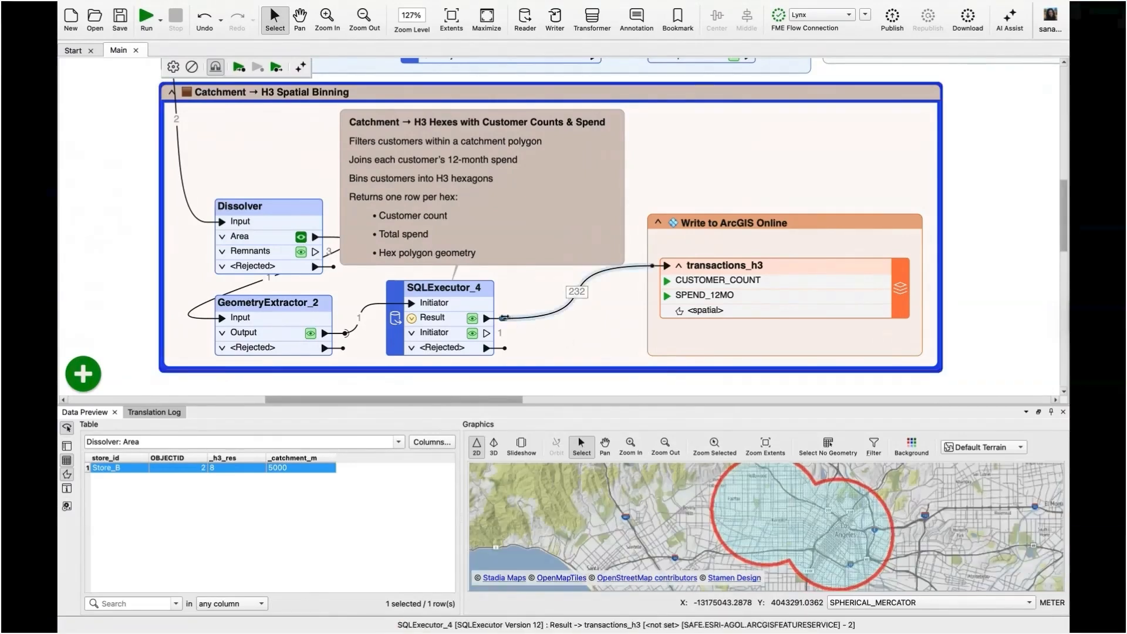
left_click(310, 334)
double_click(292, 310)
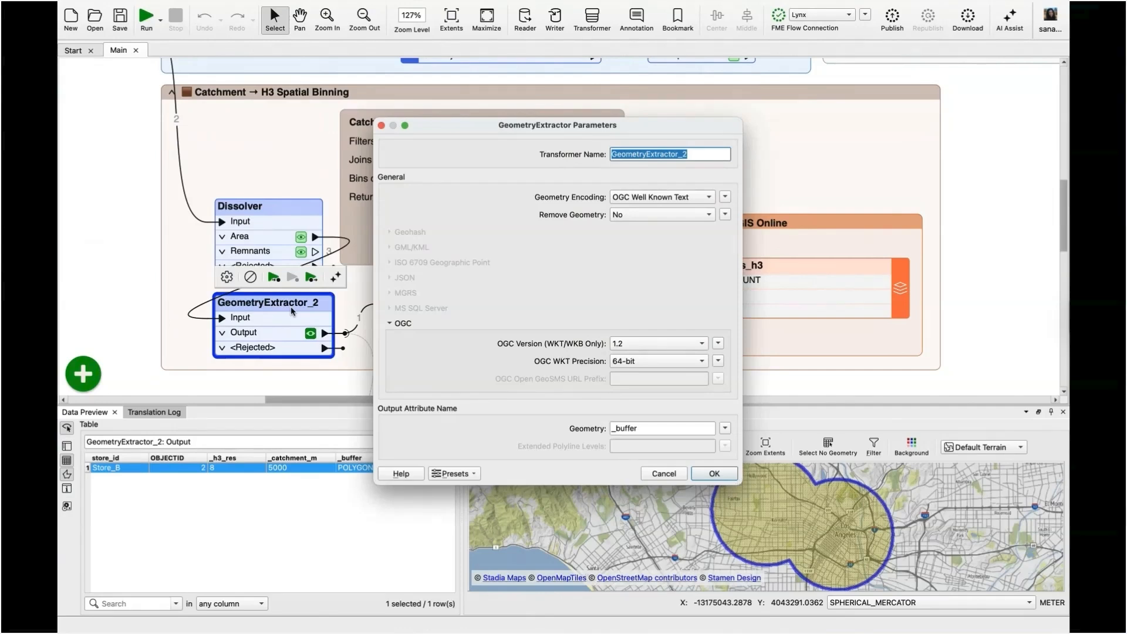
left_click(711, 477)
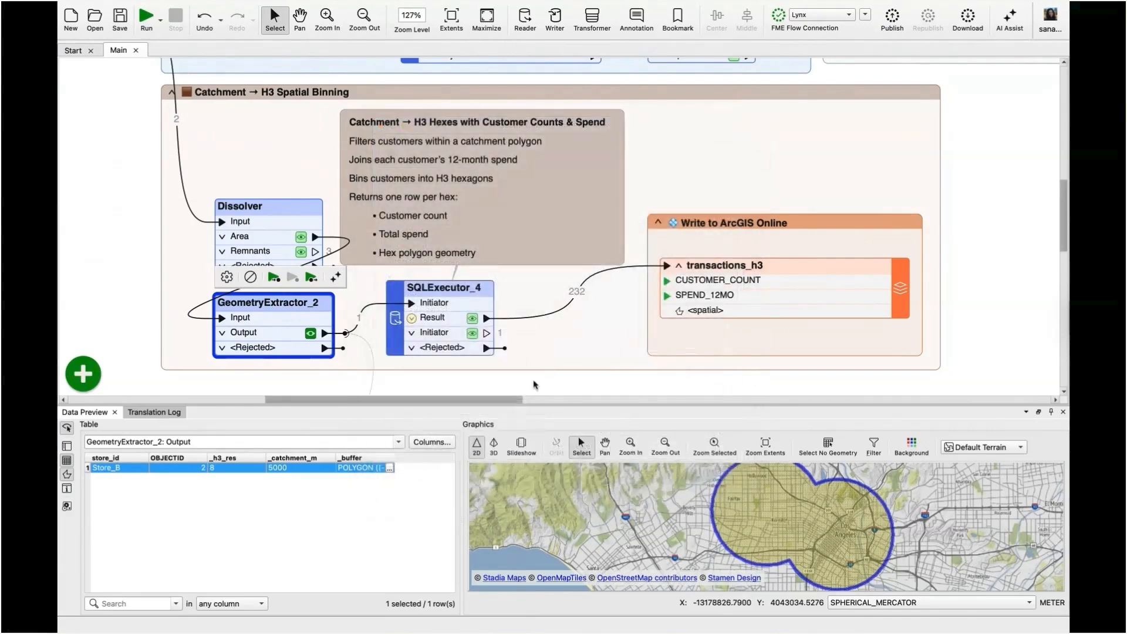
Review the H3 binning SQL statement in SQLExecutor_4's parameters and close the transformer's settings.
left_click(467, 292)
double_click(467, 291)
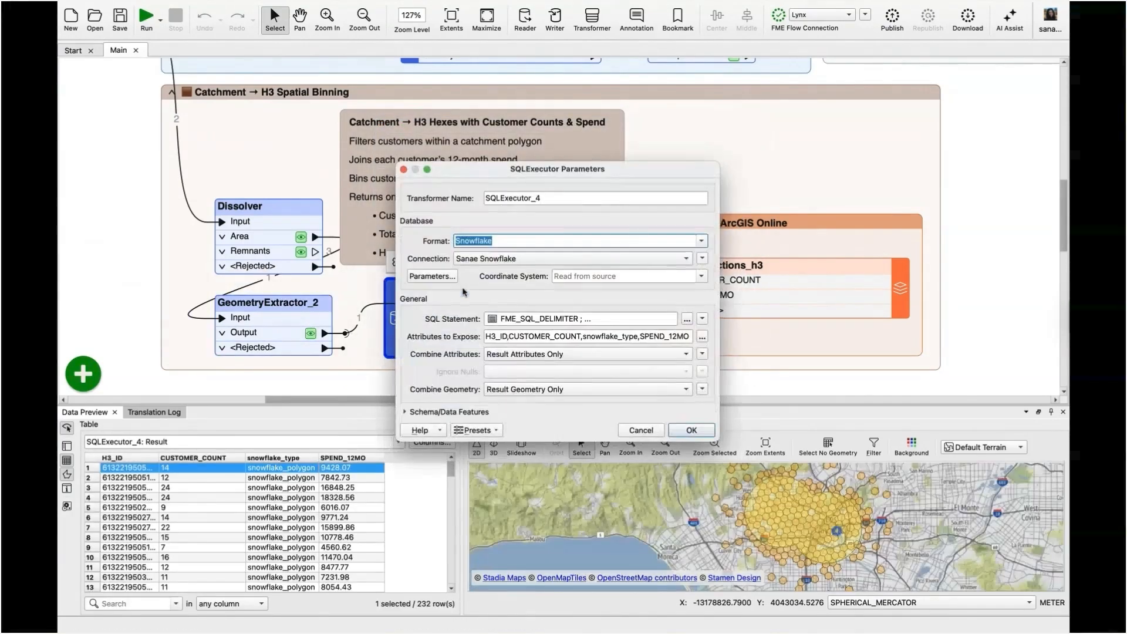
left_click(686, 319)
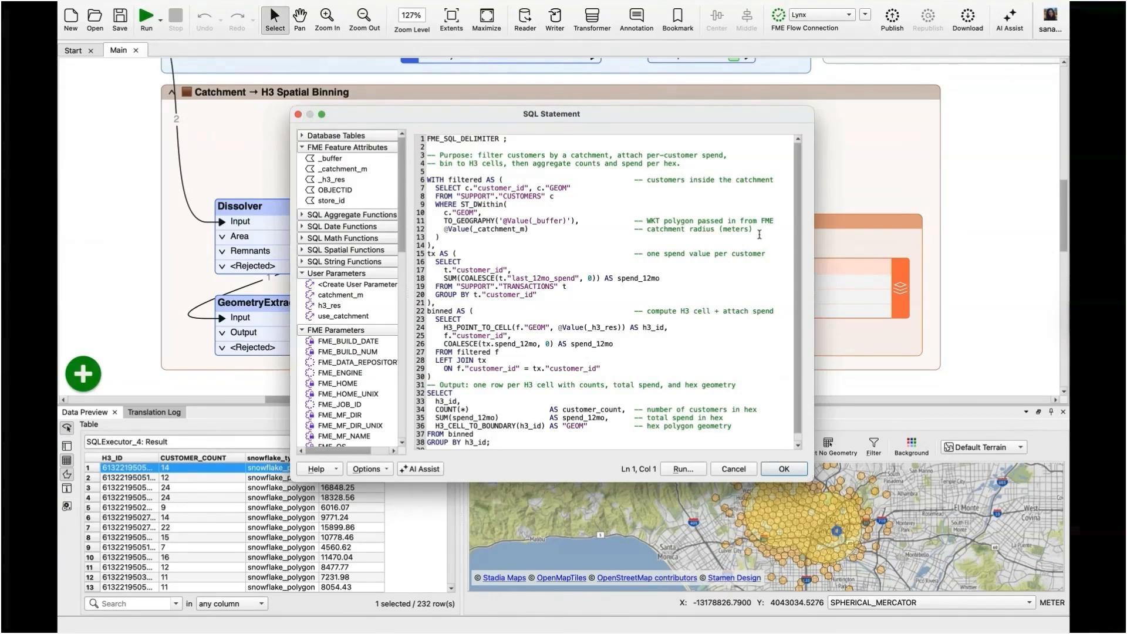
scroll(751, 235, "down", 1)
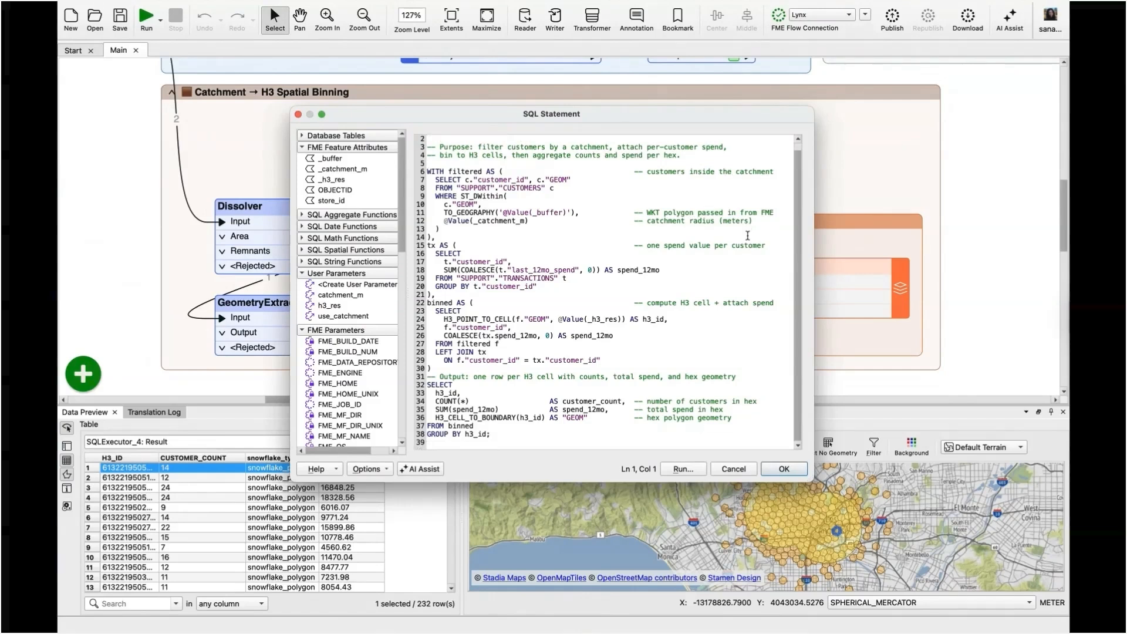
left_click(741, 377)
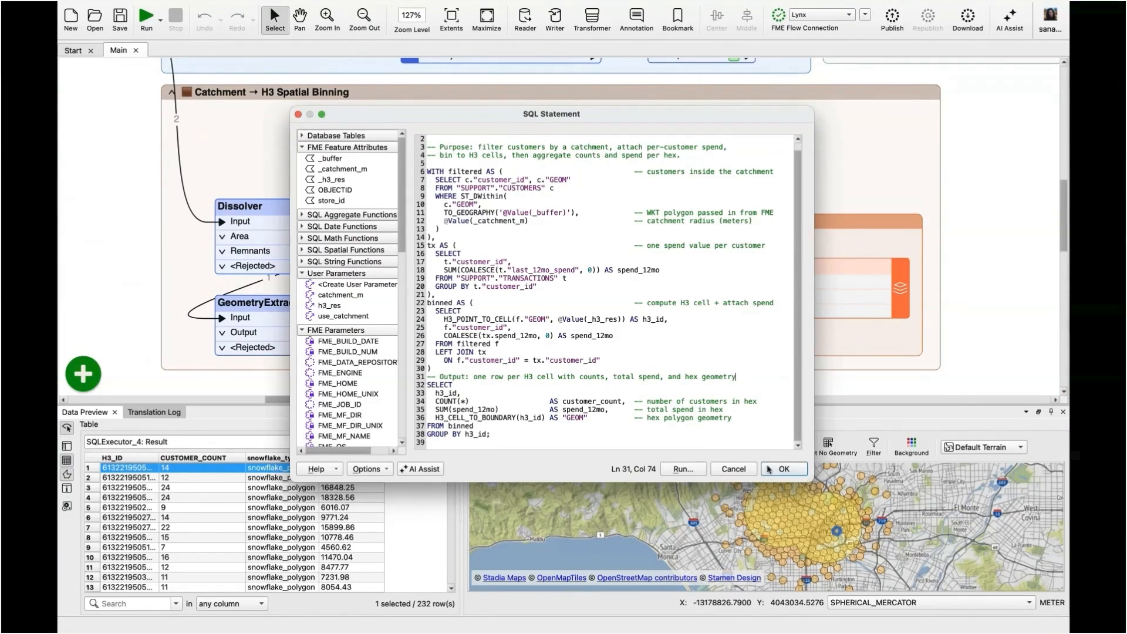
left_click(783, 469)
left_click(692, 430)
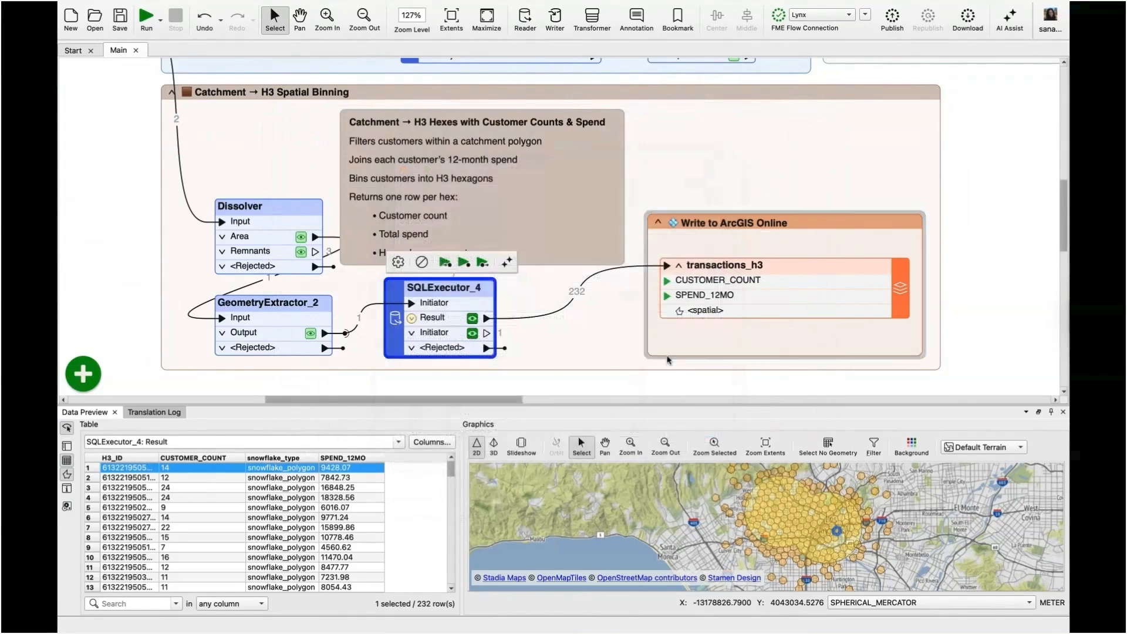
Enlarge the data preview and inspect individual H3 hexagons in SQLExecutor_4's Result output.
scroll(668, 359, "right", 5)
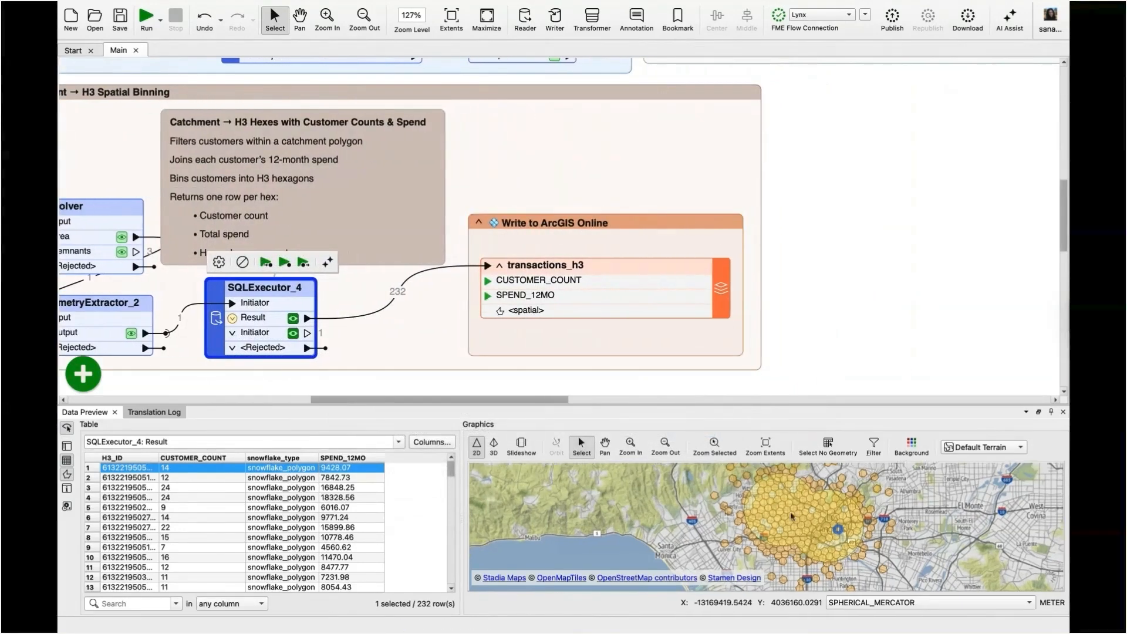
left_click_drag(781, 407, 781, 267)
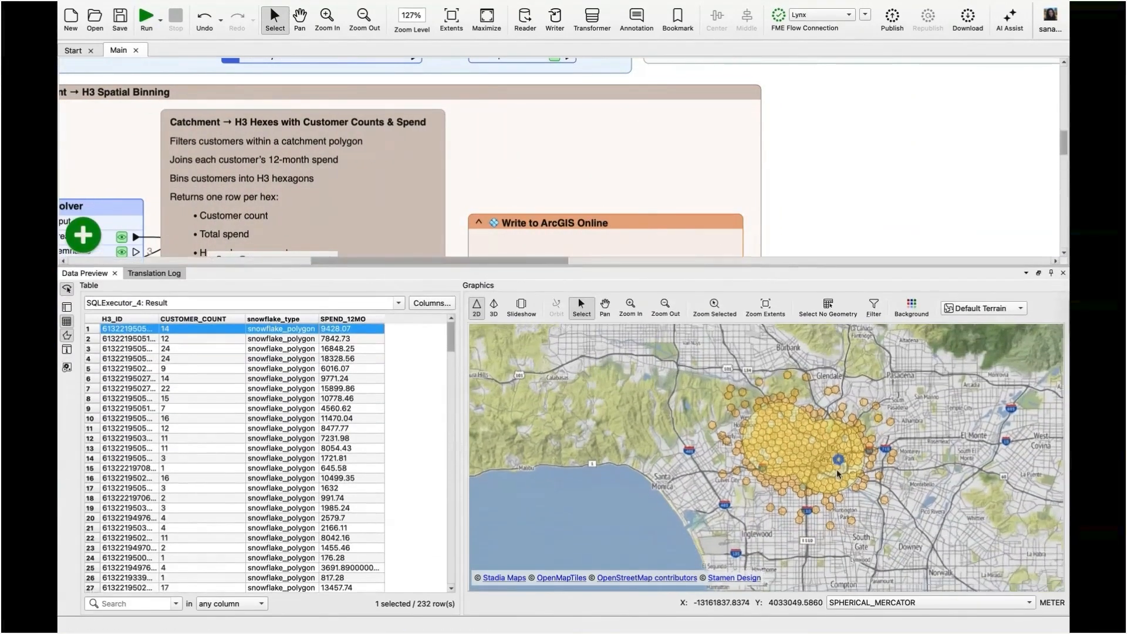
scroll(837, 469, "up", 3)
scroll(836, 469, "up", 5)
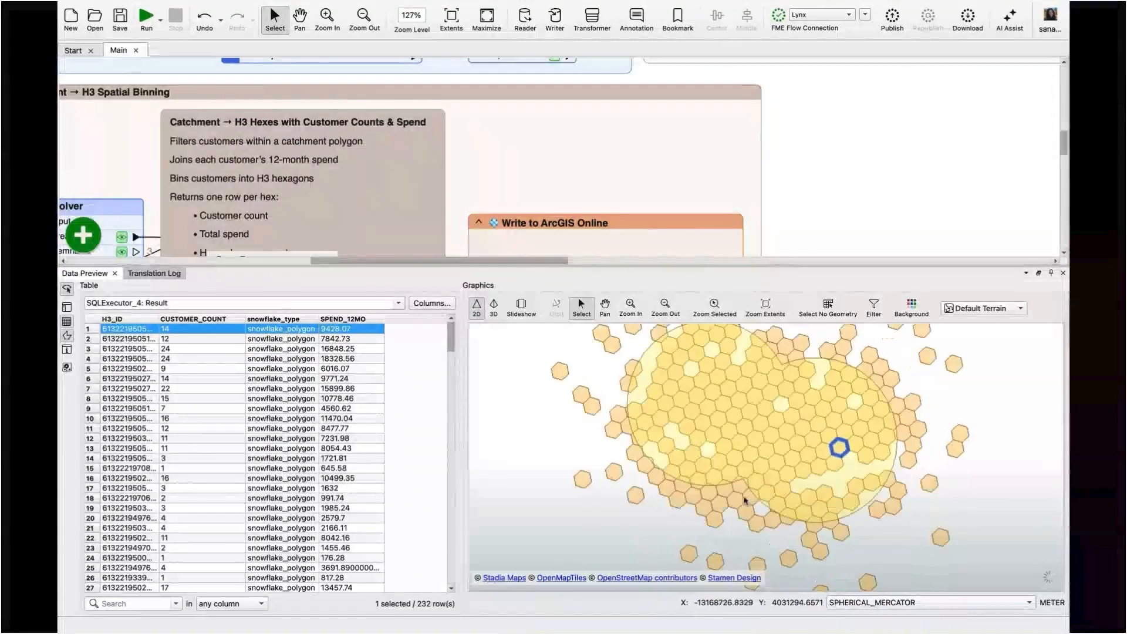
left_click(734, 502)
left_click(659, 487)
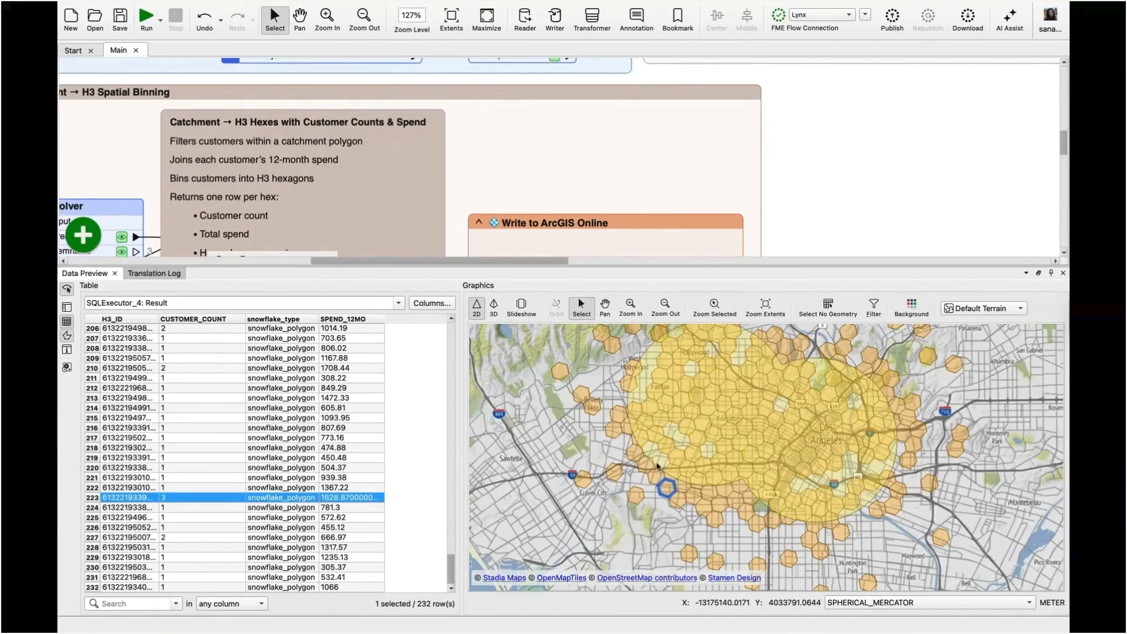
Switch to the Transactions H3 Map in ArcGIS Online and inspect the customer count and 12-month spend of several hexagons.
key("ctrl+Up")
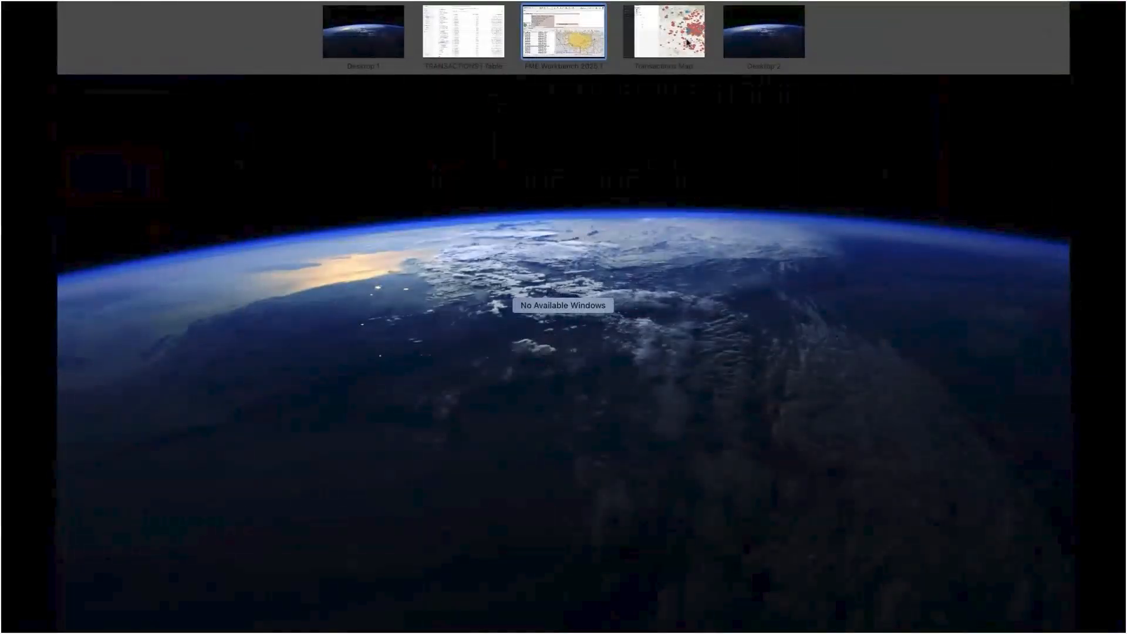
left_click(688, 42)
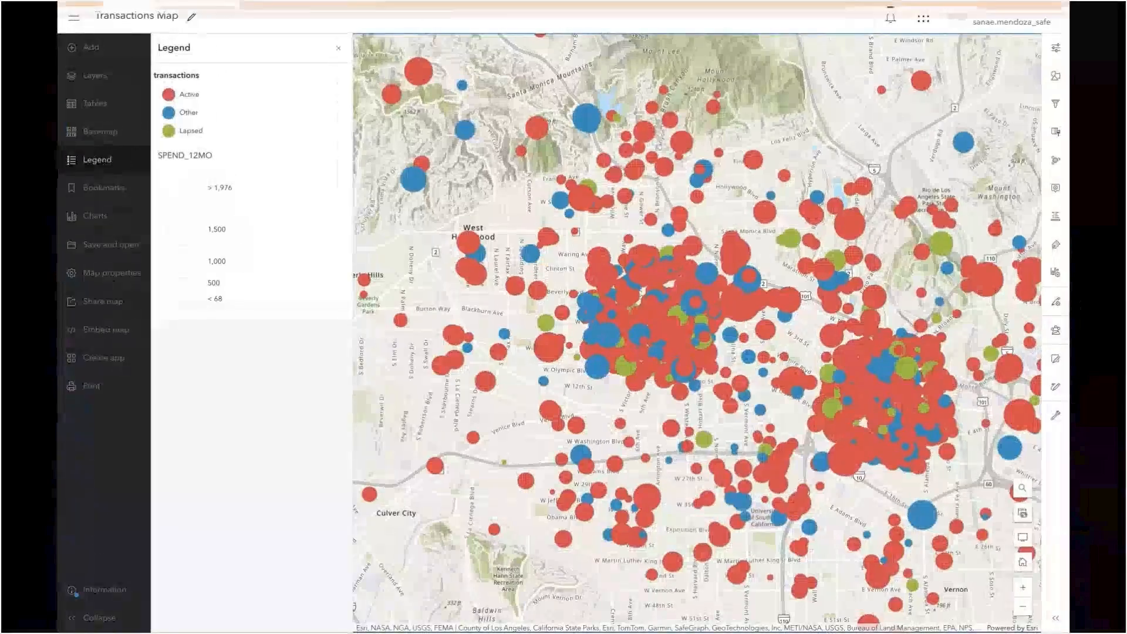
left_click(296, 12)
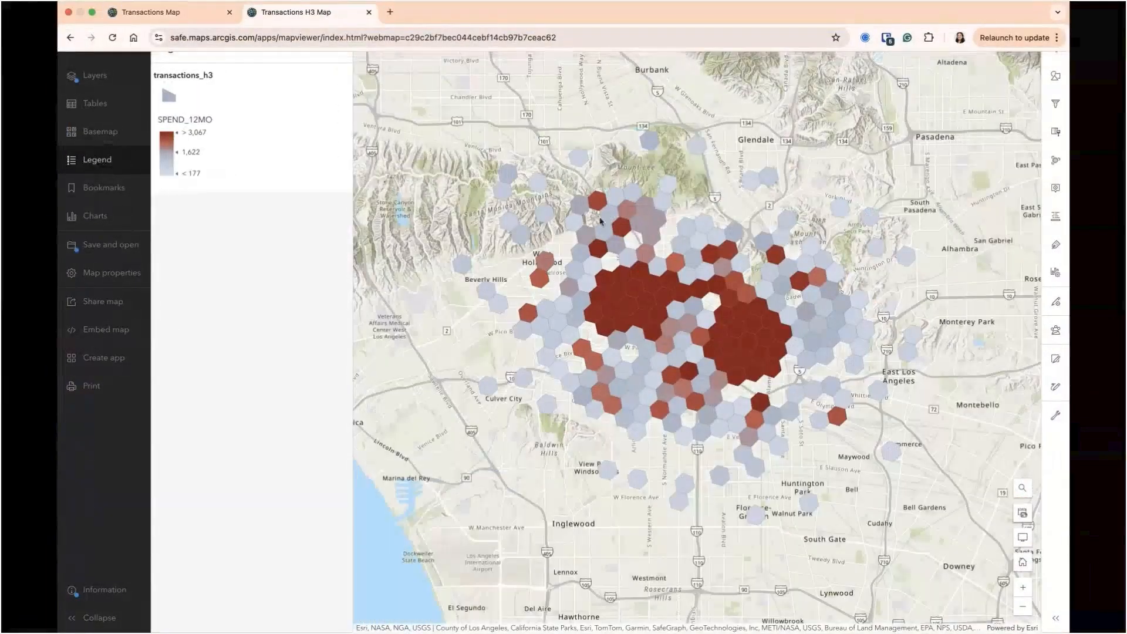
left_click(655, 316)
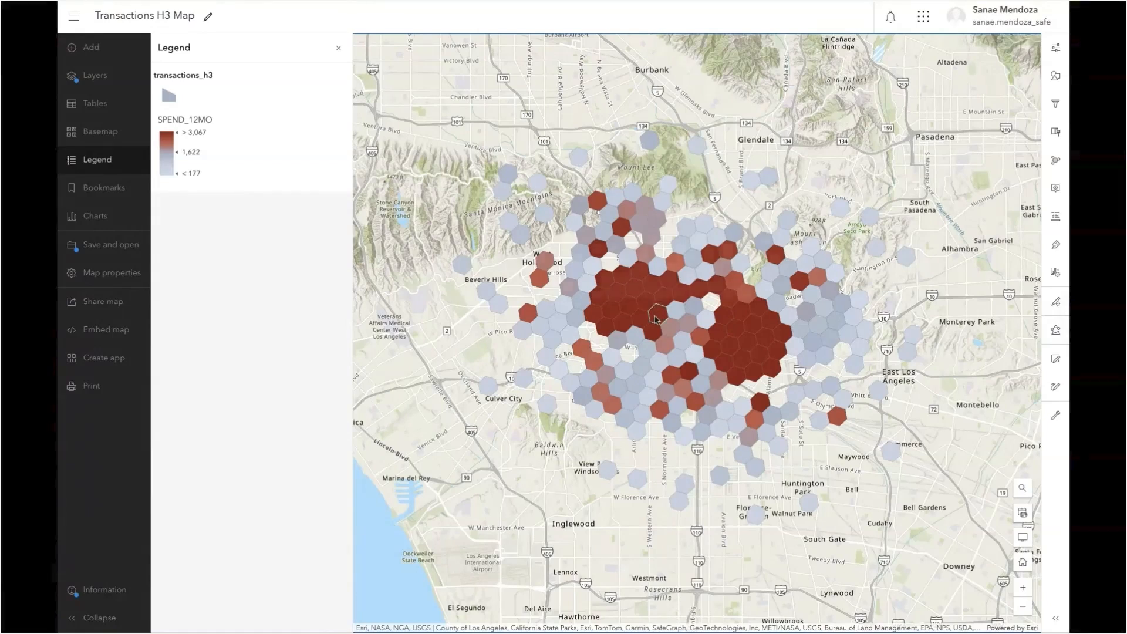
left_click(576, 381)
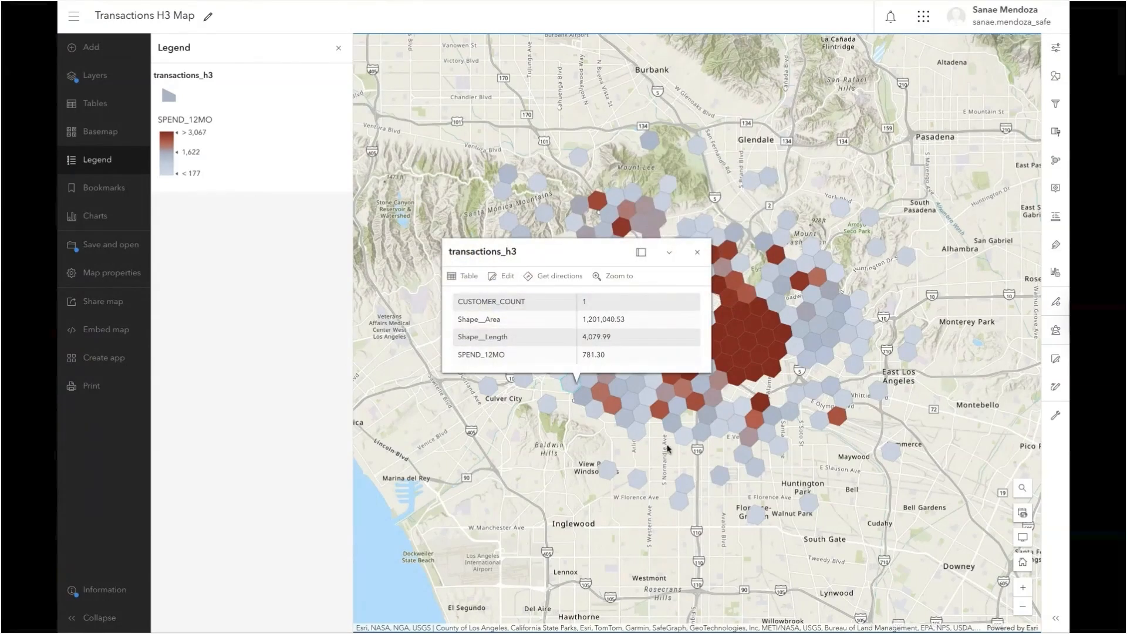
left_click(743, 379)
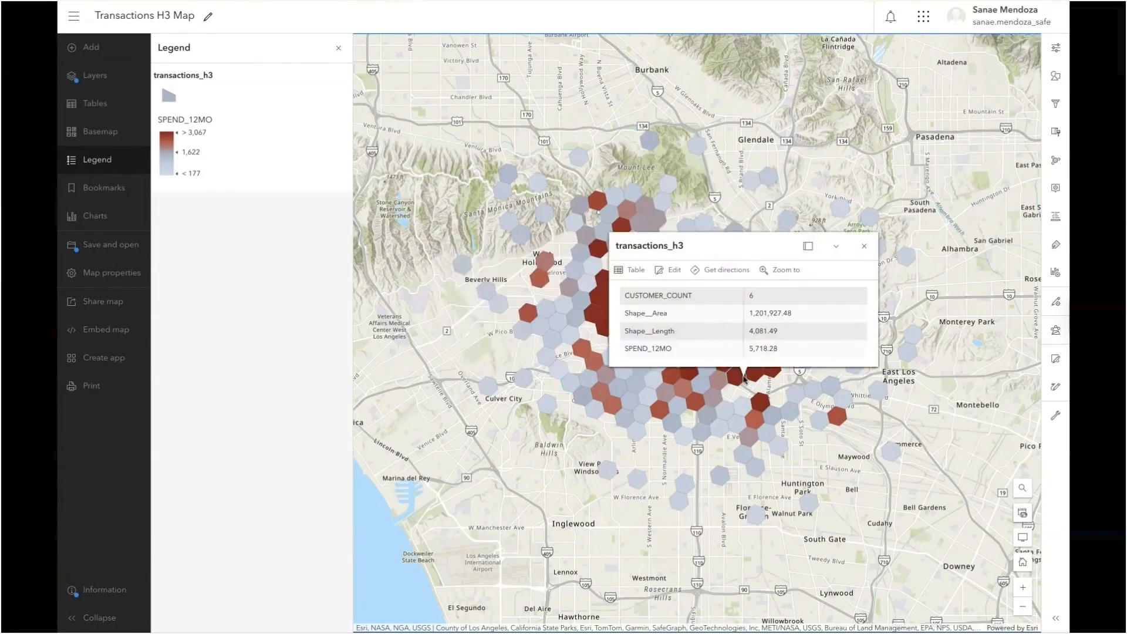